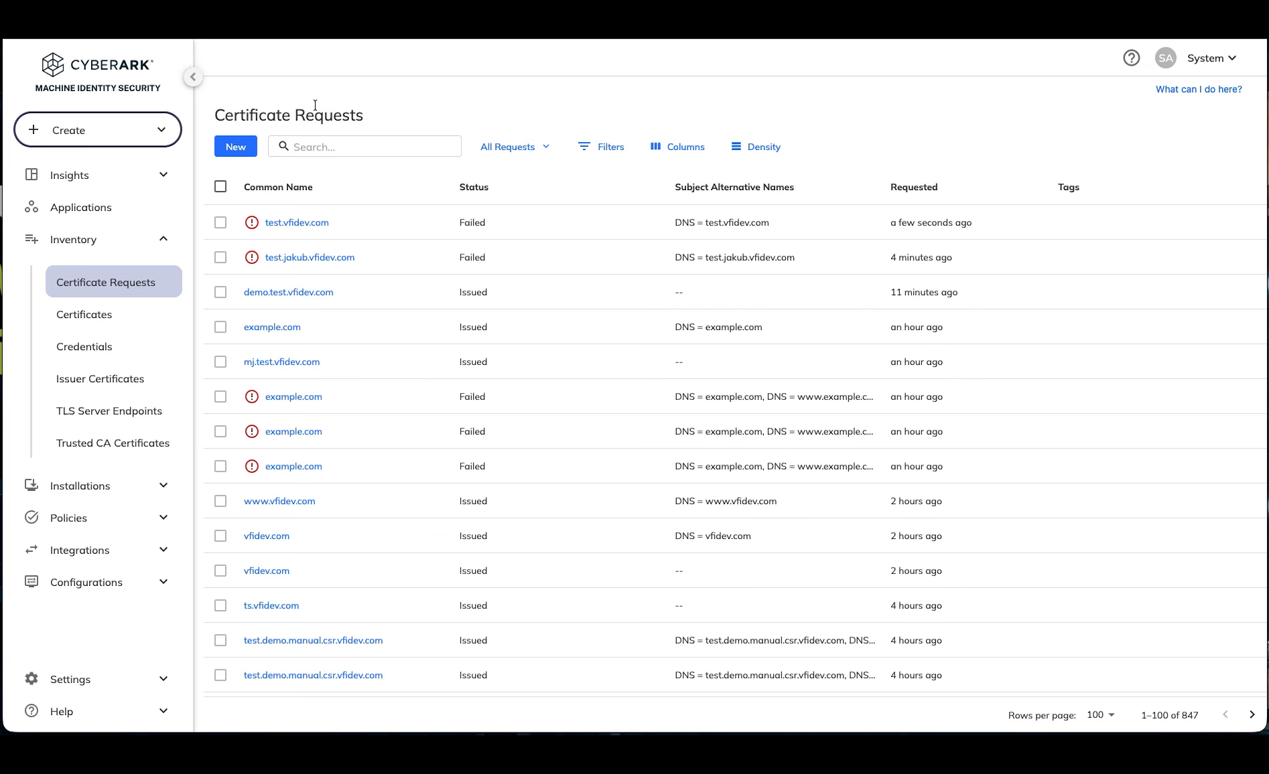
Step: Start a new certificate request for the application App with the Default issuing template and continue to the request details
{"action": "left_click", "coordinate": [237, 148]}
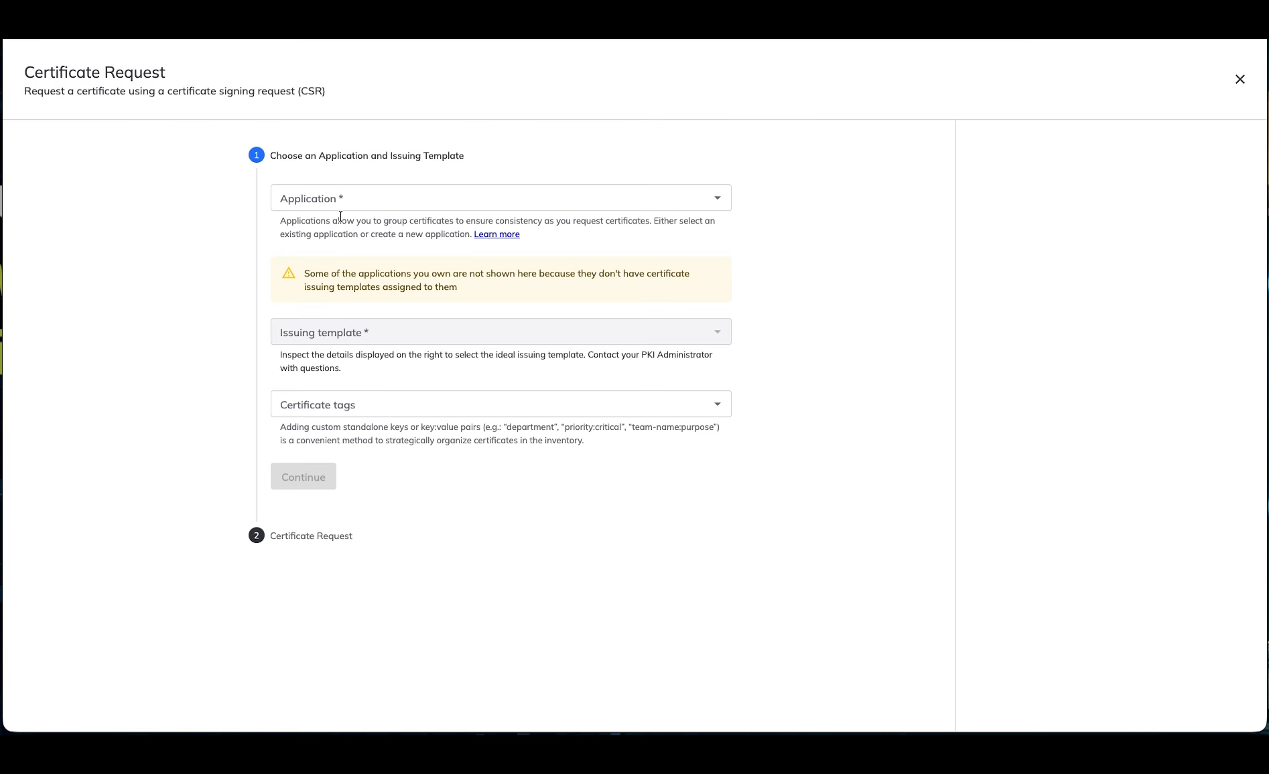
{"action": "left_click", "coordinate": [328, 201]}
{"action": "left_click", "coordinate": [328, 276]}
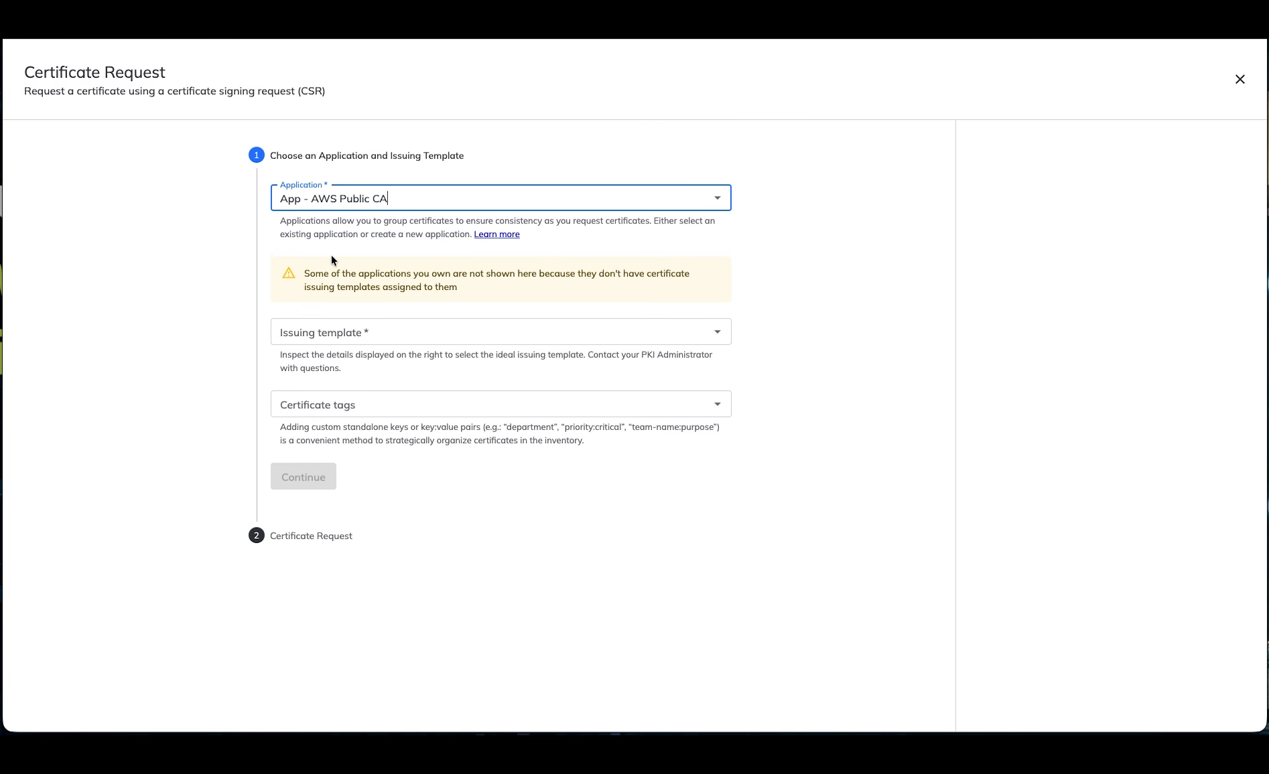
{"action": "left_click", "coordinate": [371, 197]}
{"action": "left_click", "coordinate": [291, 256]}
{"action": "left_click", "coordinate": [332, 333]}
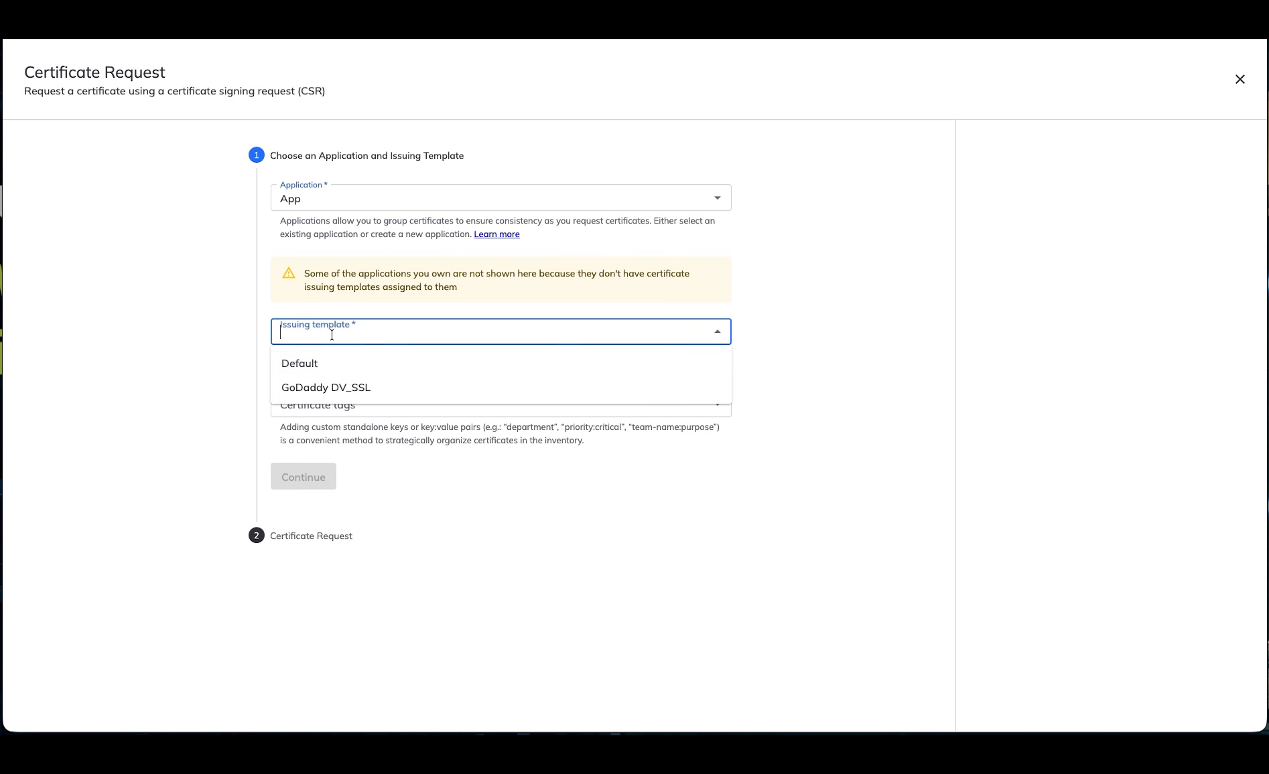
{"action": "left_click", "coordinate": [326, 363]}
{"action": "left_click", "coordinate": [306, 487]}
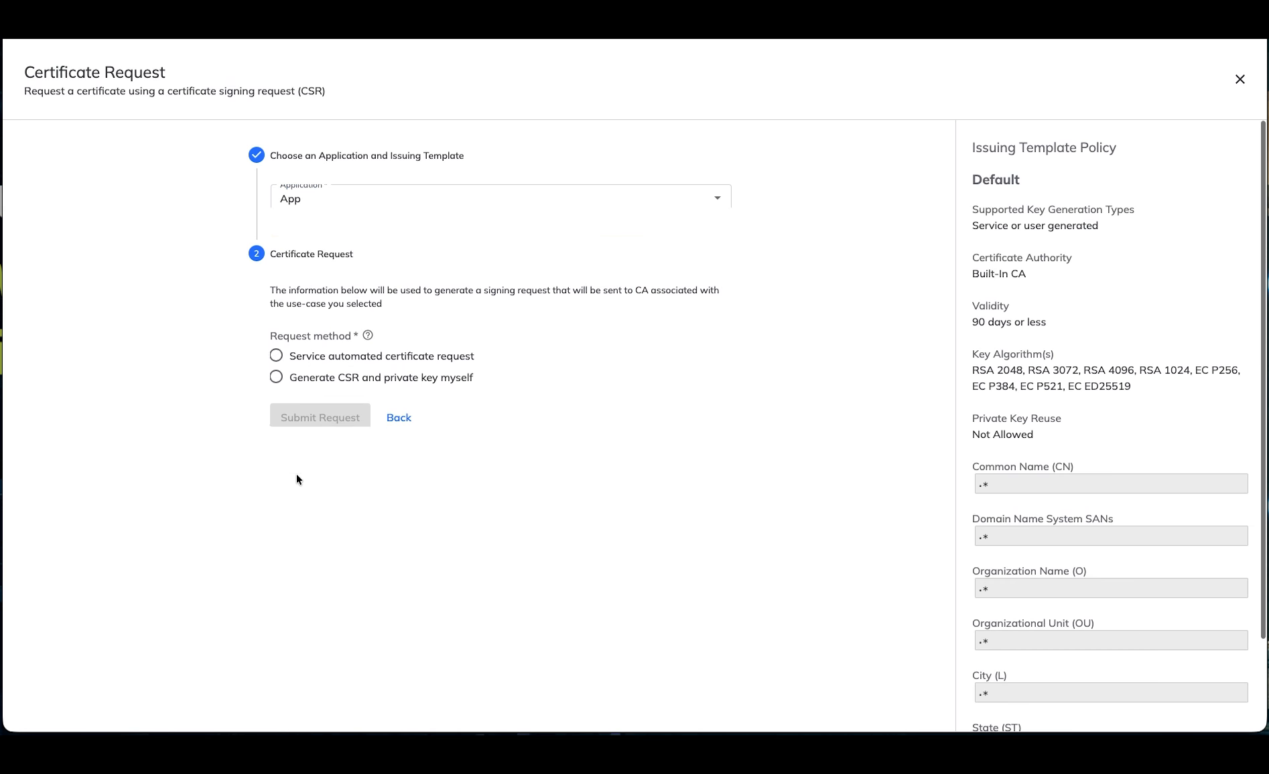
Step: Choose the service automated certificate request method and set the key algorithm to RSA 2048
{"action": "left_click", "coordinate": [348, 288]}
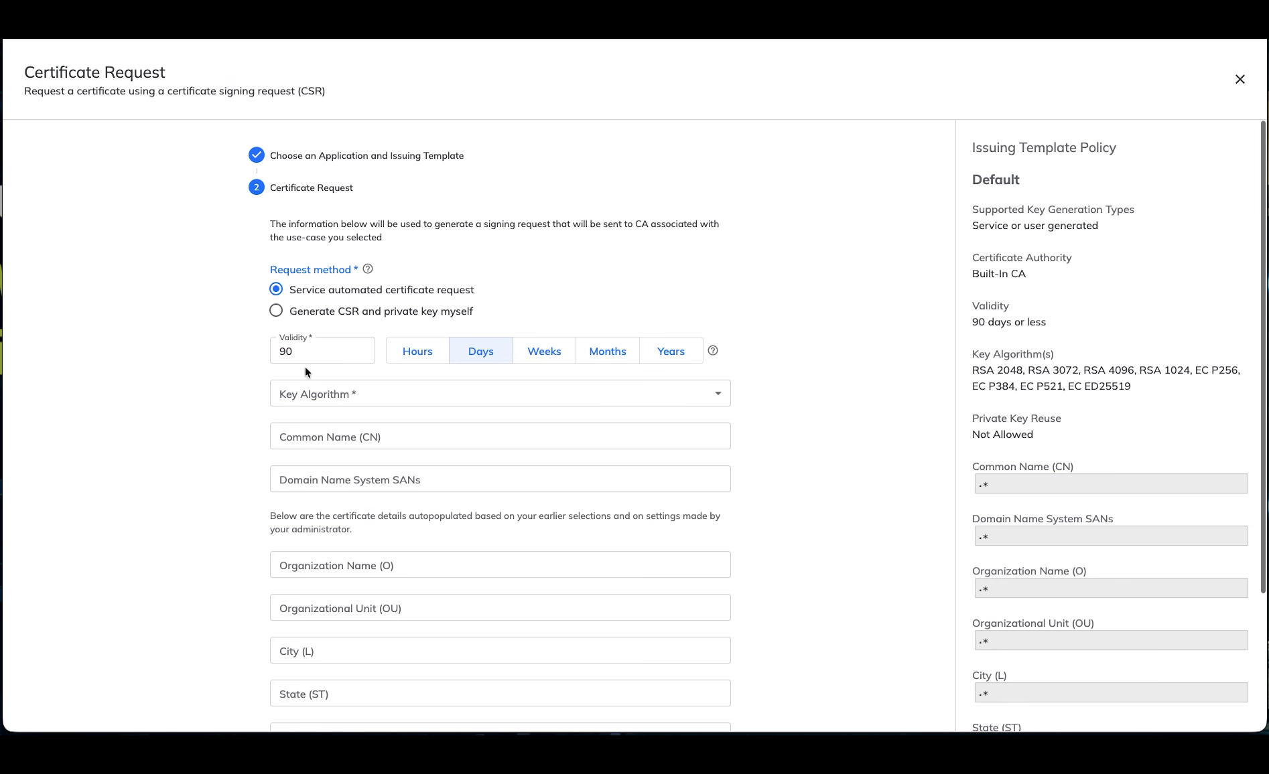
{"action": "left_click", "coordinate": [309, 392]}
{"action": "left_click", "coordinate": [308, 423]}
Step: Set the common name to demo.test.vfidev.com and submit the certificate request
{"action": "left_click", "coordinate": [315, 437]}
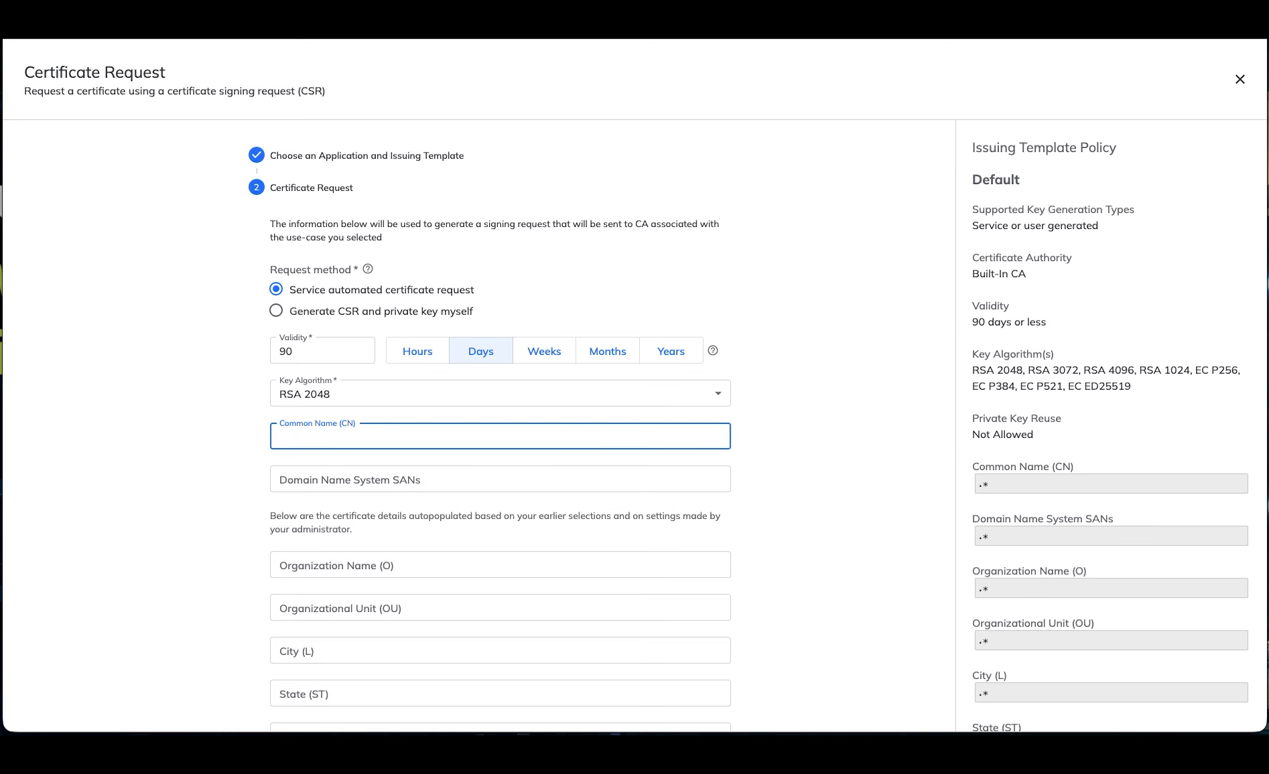
{"action": "type", "text": "demo.test.vfidev.com"}
{"action": "scroll", "coordinate": [758, 428], "scroll_direction": "down", "scroll_amount": 3}
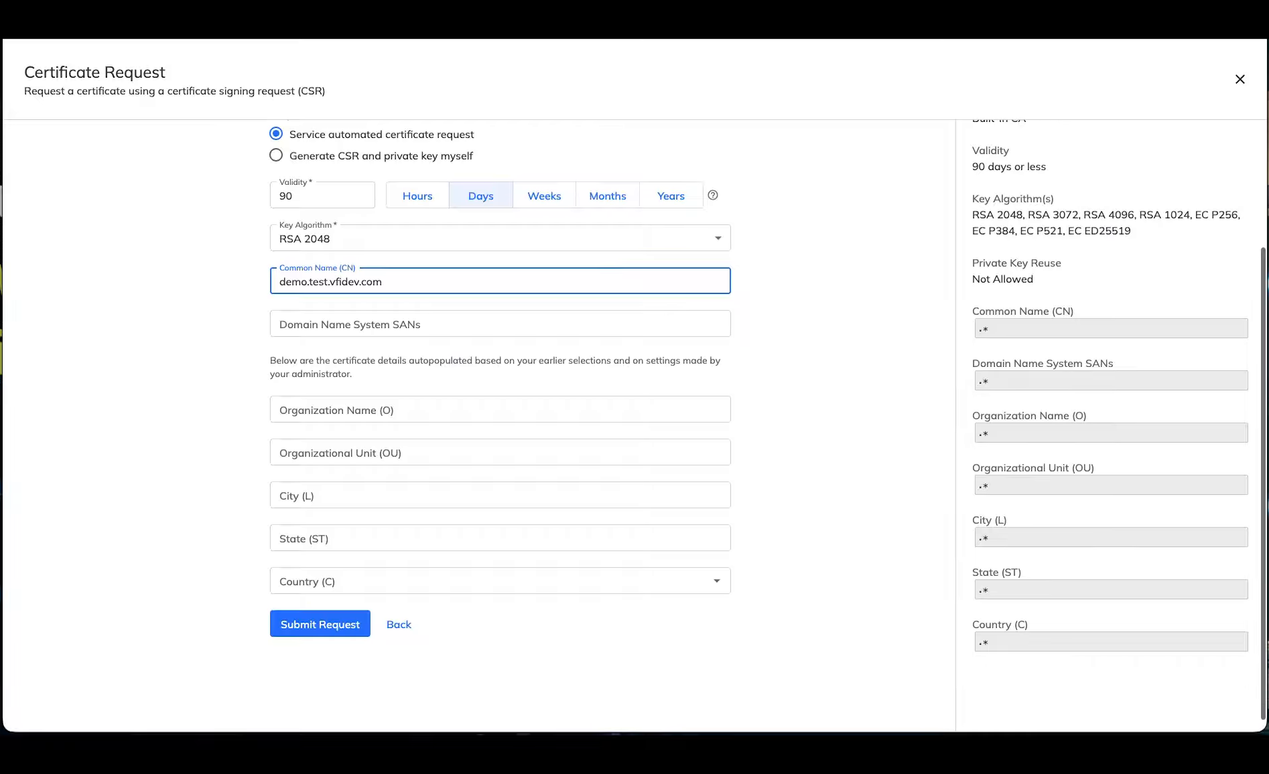
{"action": "left_click", "coordinate": [293, 626]}
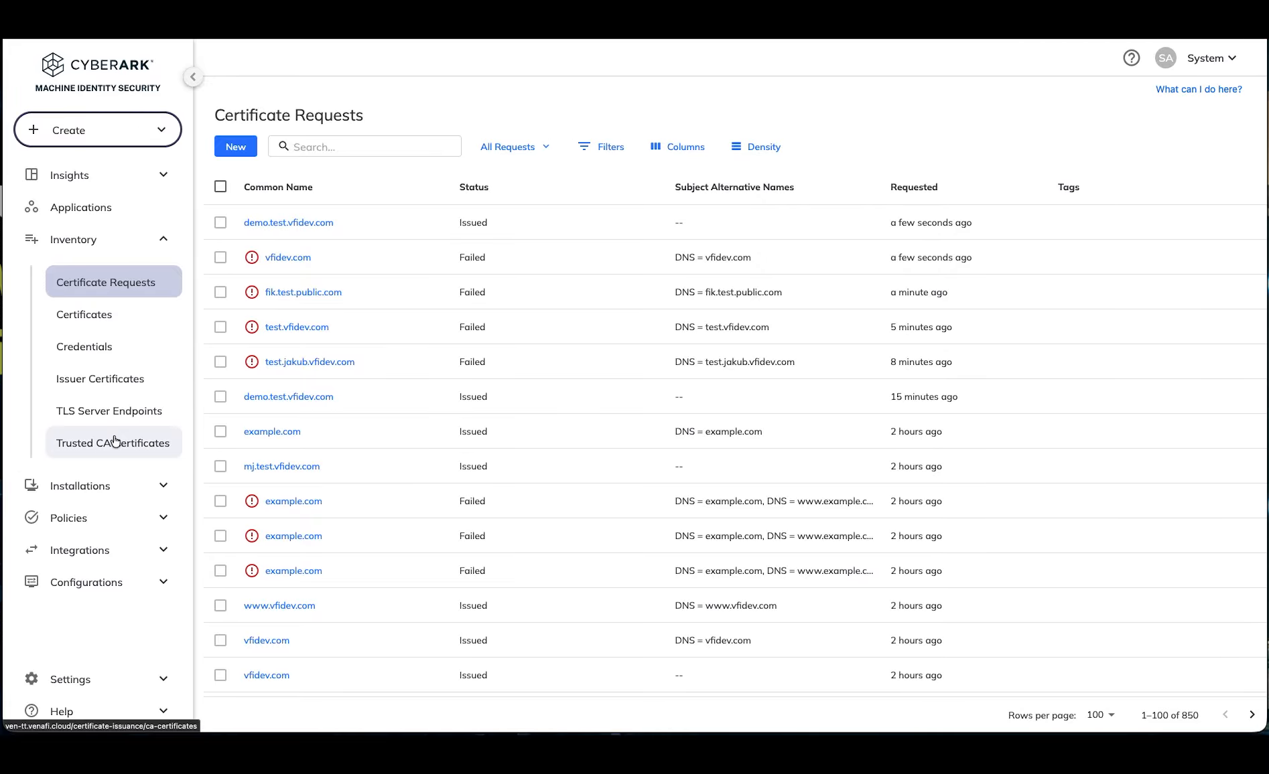
Step: Start a new Palo Alto Panorama (Preview) machine under Installations and name it Panorama Demo Session
{"action": "left_click", "coordinate": [84, 487]}
{"action": "left_click", "coordinate": [93, 376]}
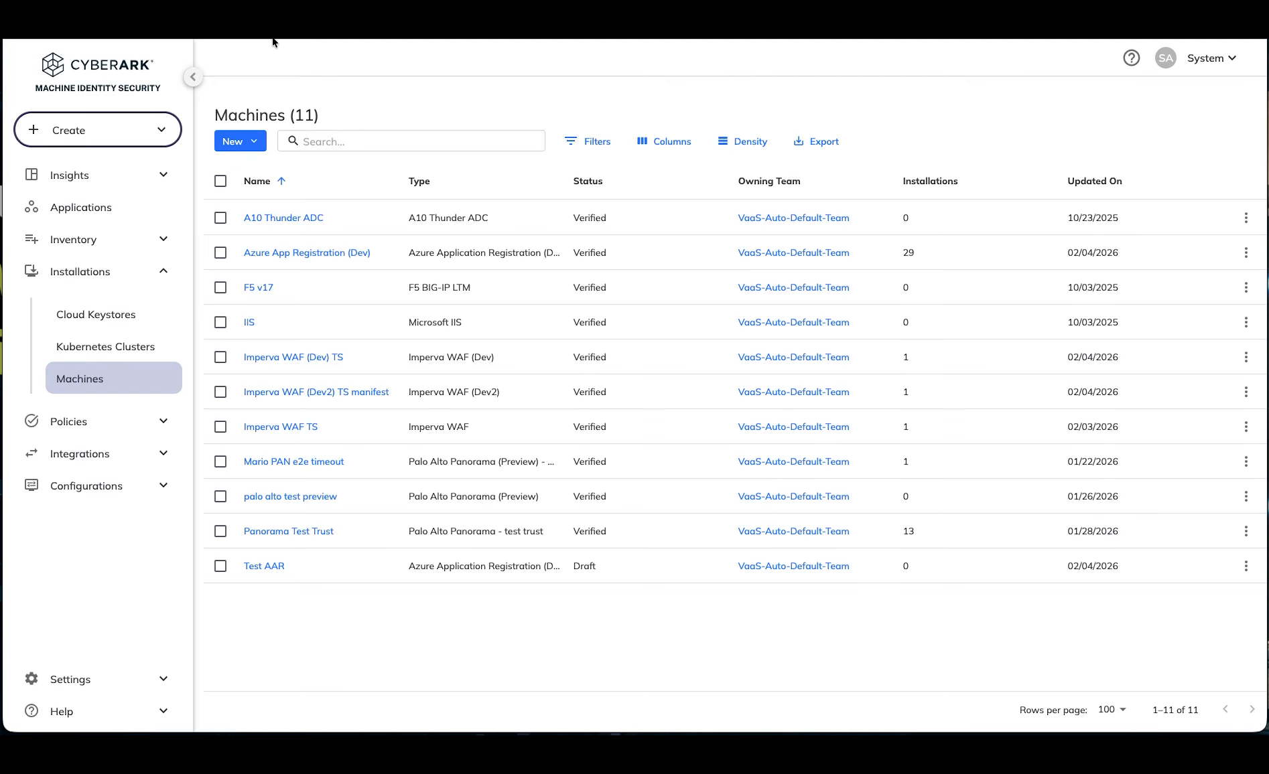
{"action": "left_click", "coordinate": [235, 142]}
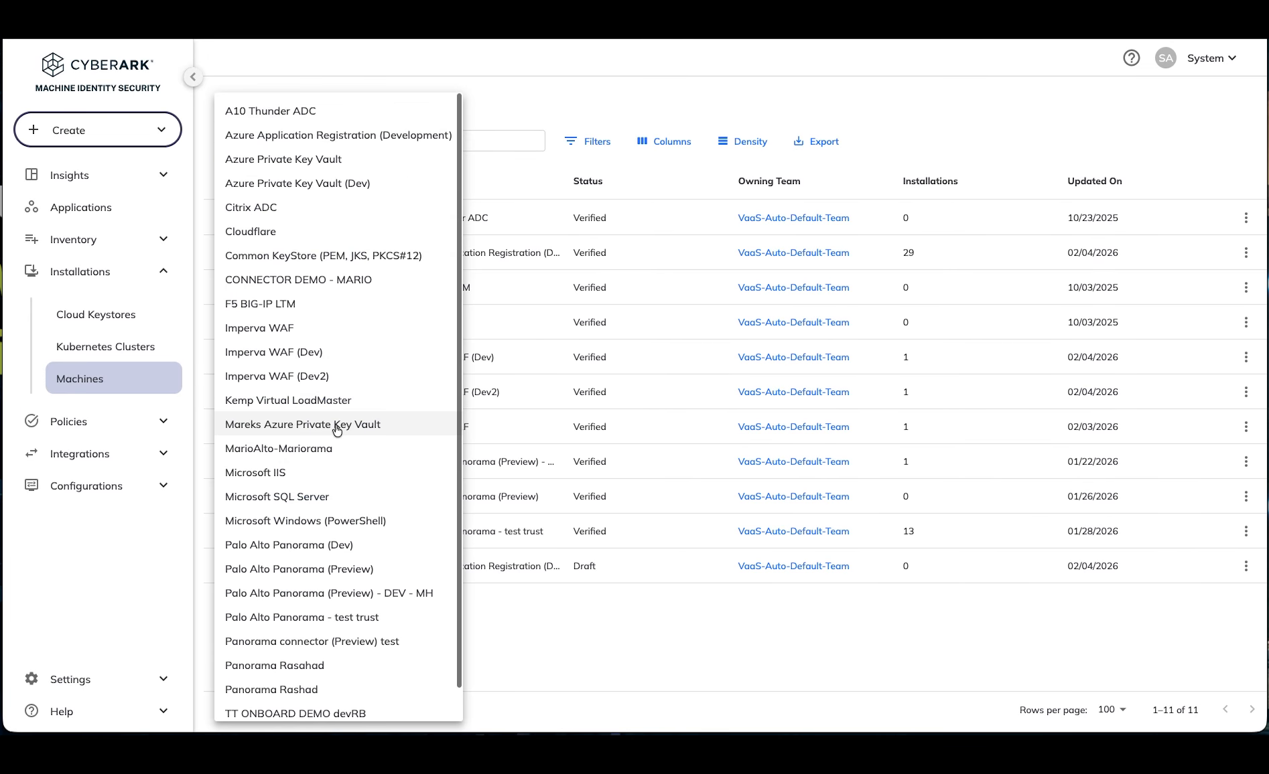
{"action": "left_click", "coordinate": [351, 571]}
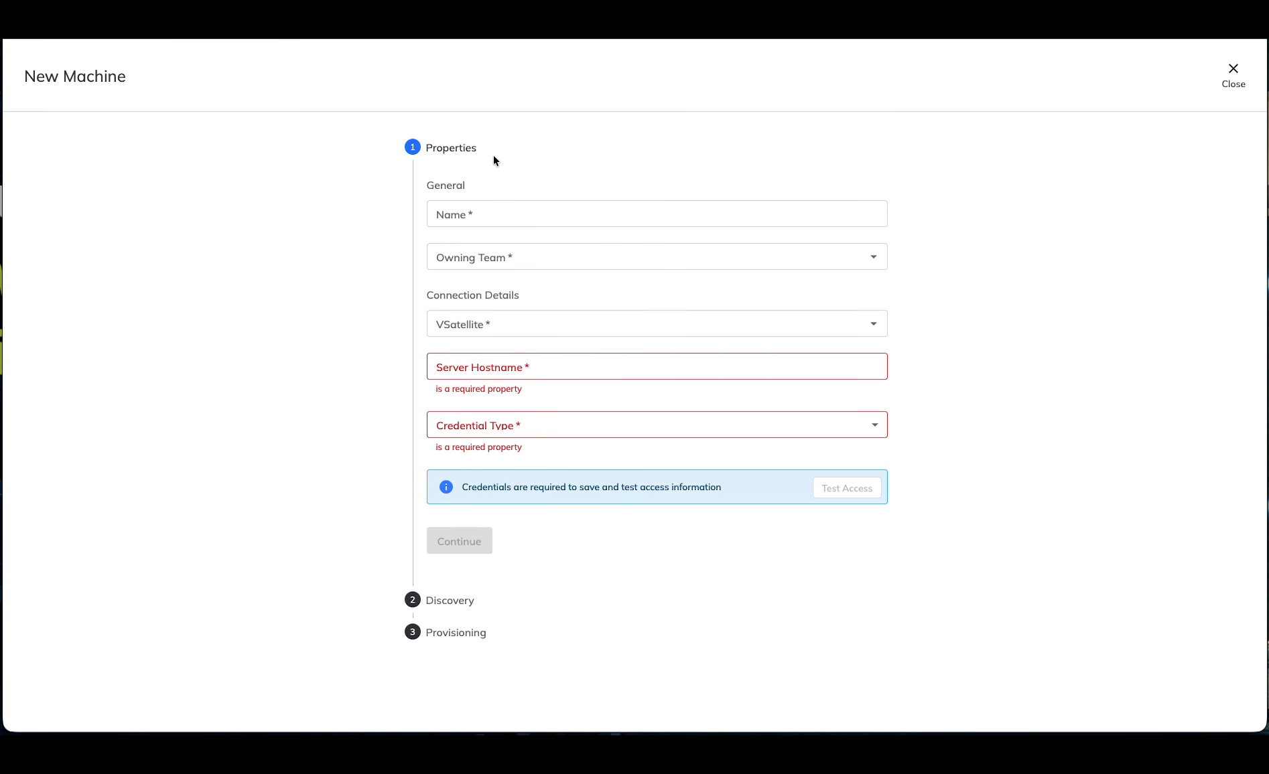
{"action": "left_click", "coordinate": [490, 214]}
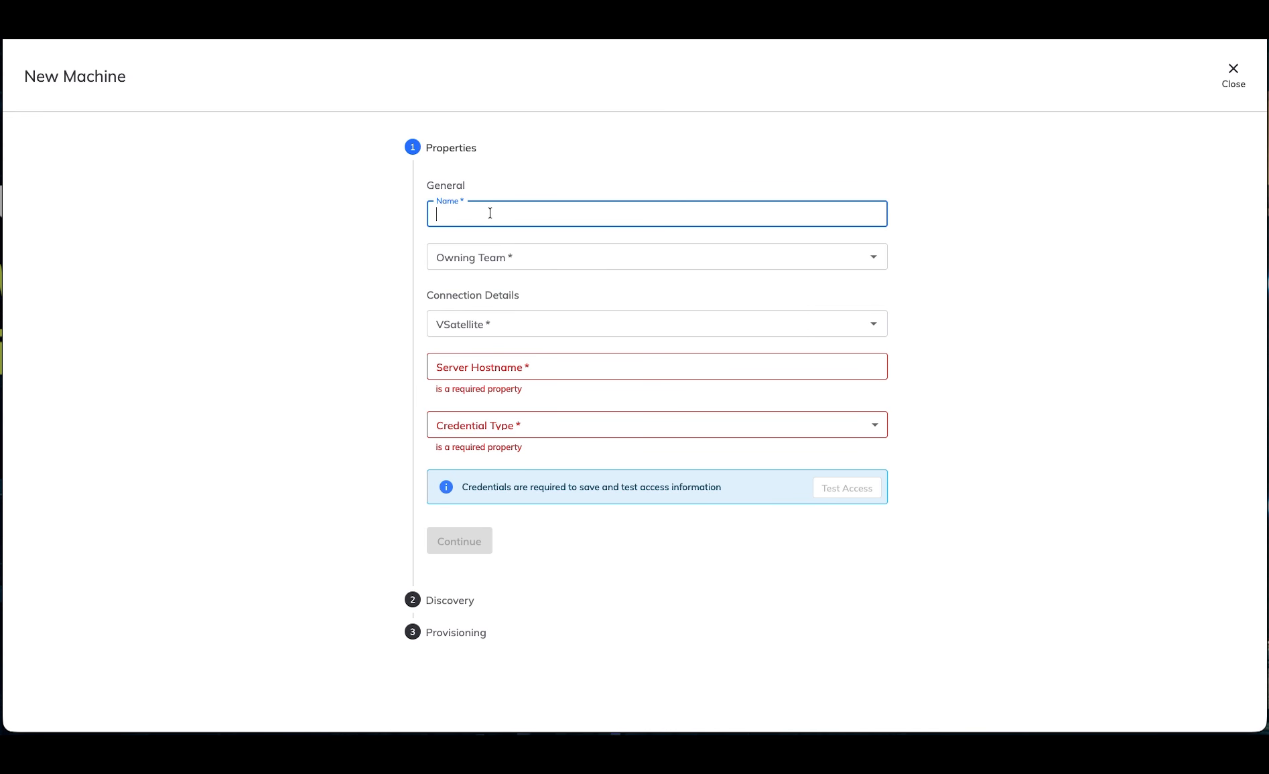
{"action": "type", "text": "Panorama Demo Session"}
Step: Assign the new machine to the owning team VaaS-Auto-Default-Team and the VSatellite Hub 0001
{"action": "left_click", "coordinate": [529, 271]}
{"action": "left_click", "coordinate": [529, 261]}
{"action": "left_click", "coordinate": [498, 290]}
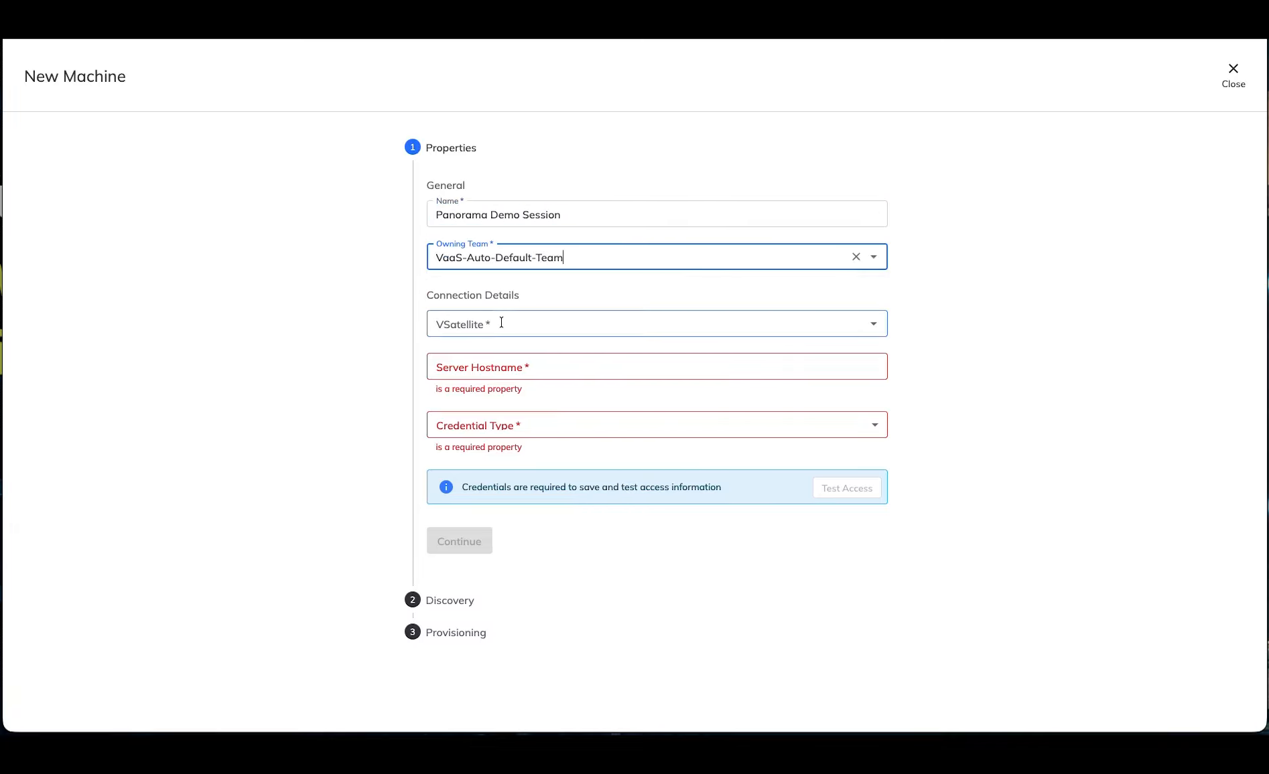
{"action": "left_click", "coordinate": [502, 322]}
{"action": "left_click", "coordinate": [498, 358]}
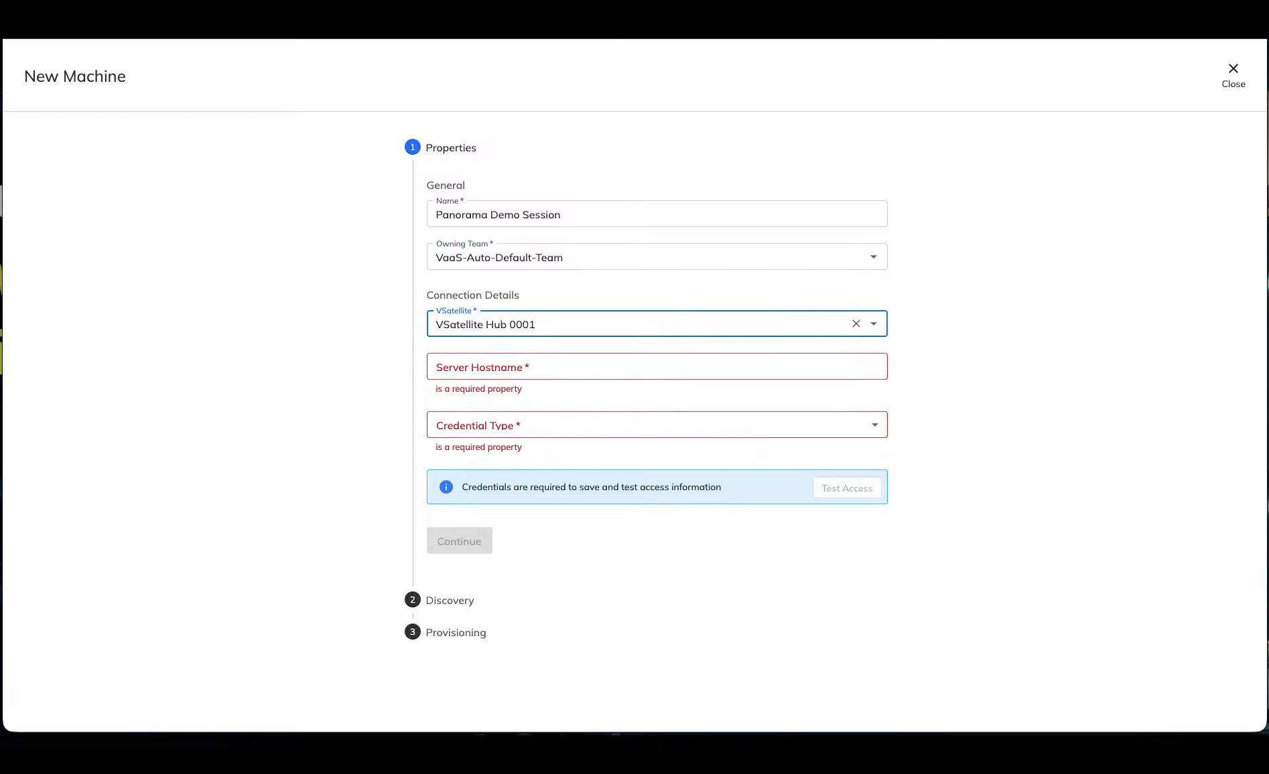
Step: Set the machine's server hostname to panorama.venqa.venafi.com
{"action": "left_click", "coordinate": [499, 367]}
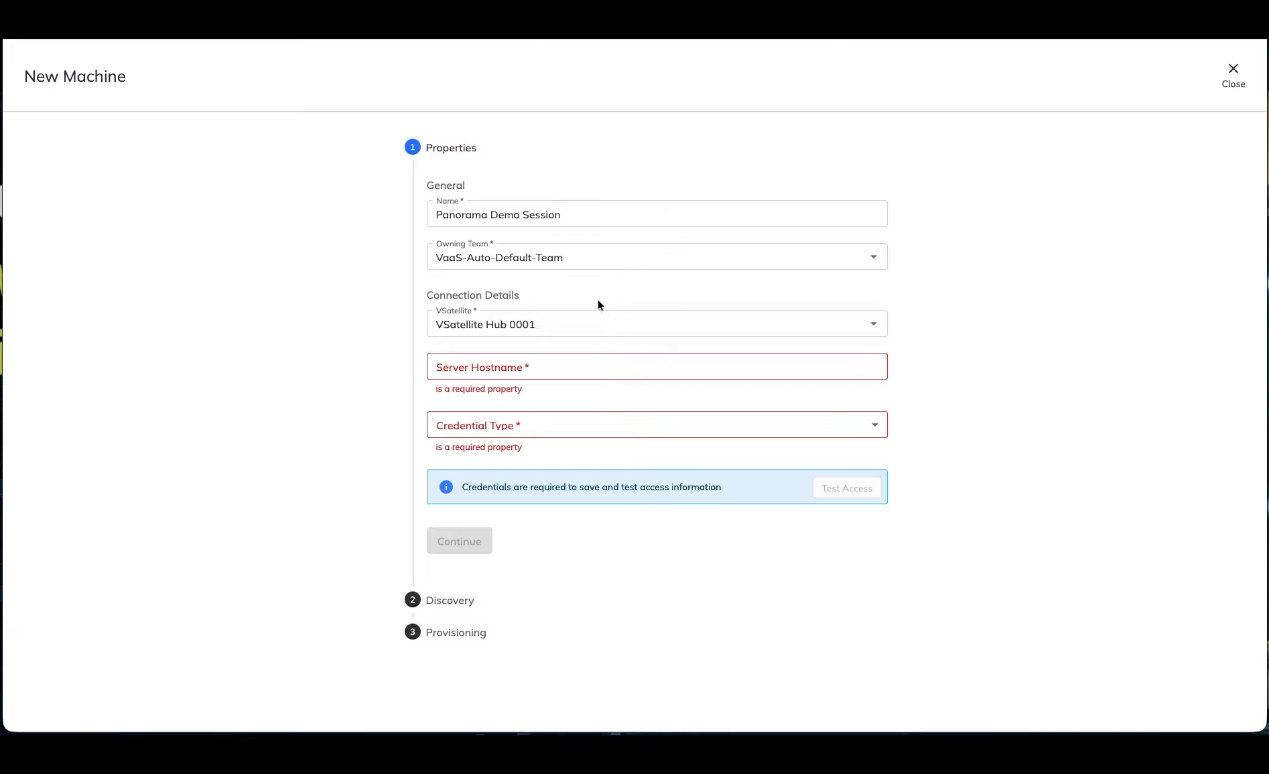
{"action": "left_click", "coordinate": [542, 369]}
{"action": "type", "text": "panorama.venqa.venafi.com"}
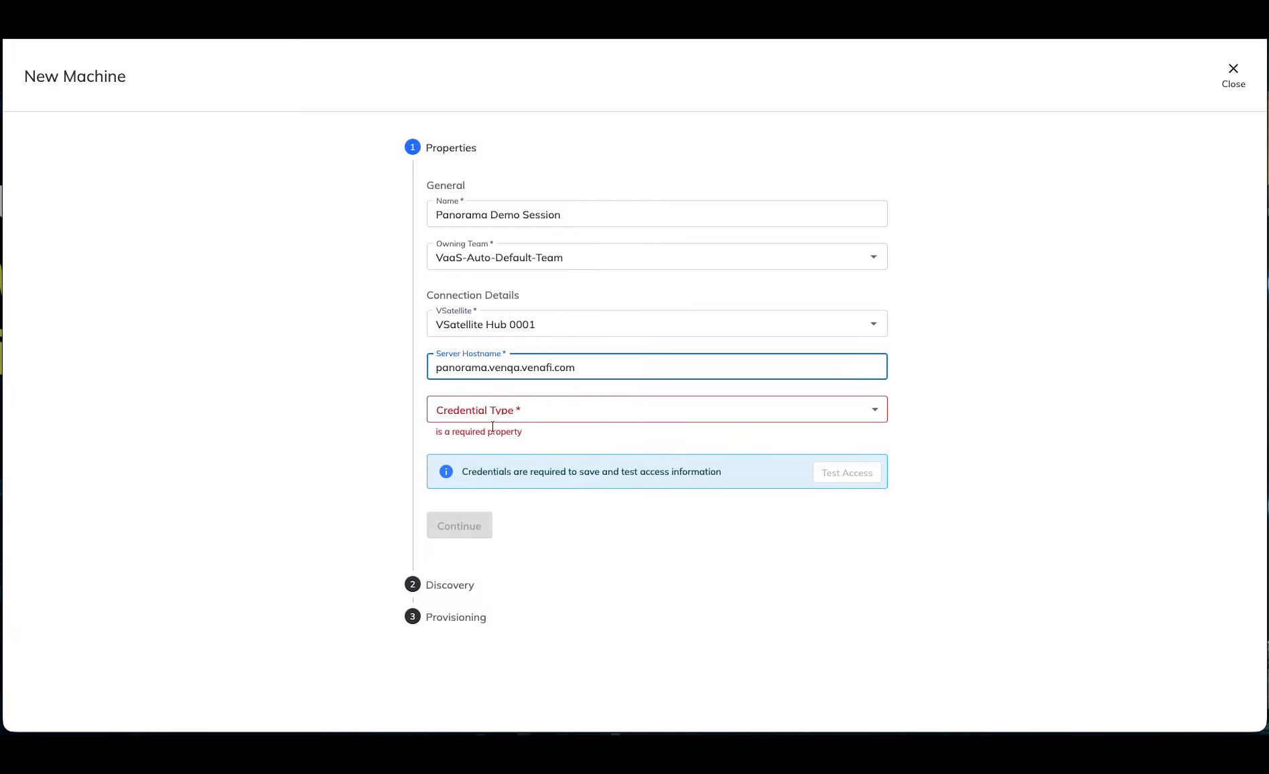
Step: Set the credential type to Select Credentials, choose the Panorama 10.2 credential, and test access
{"action": "left_click", "coordinate": [526, 411]}
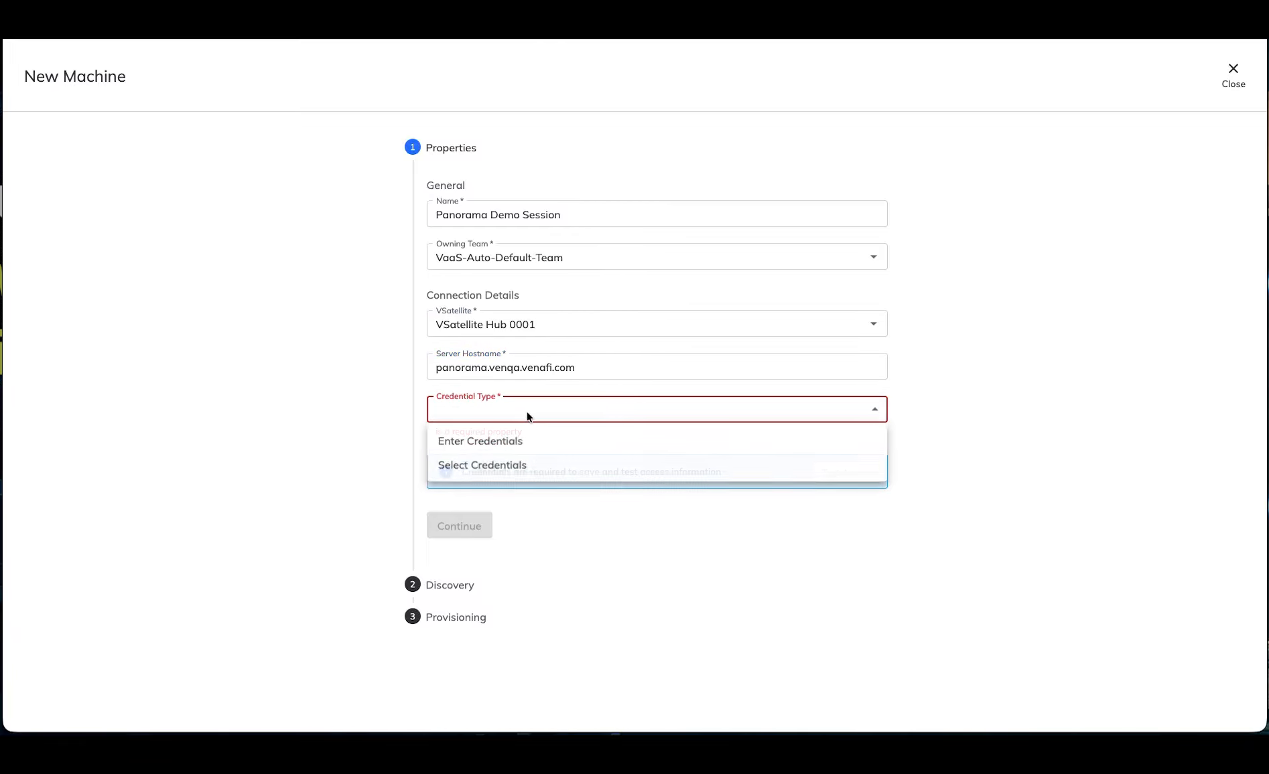
{"action": "left_click", "coordinate": [502, 461]}
{"action": "left_click", "coordinate": [598, 467]}
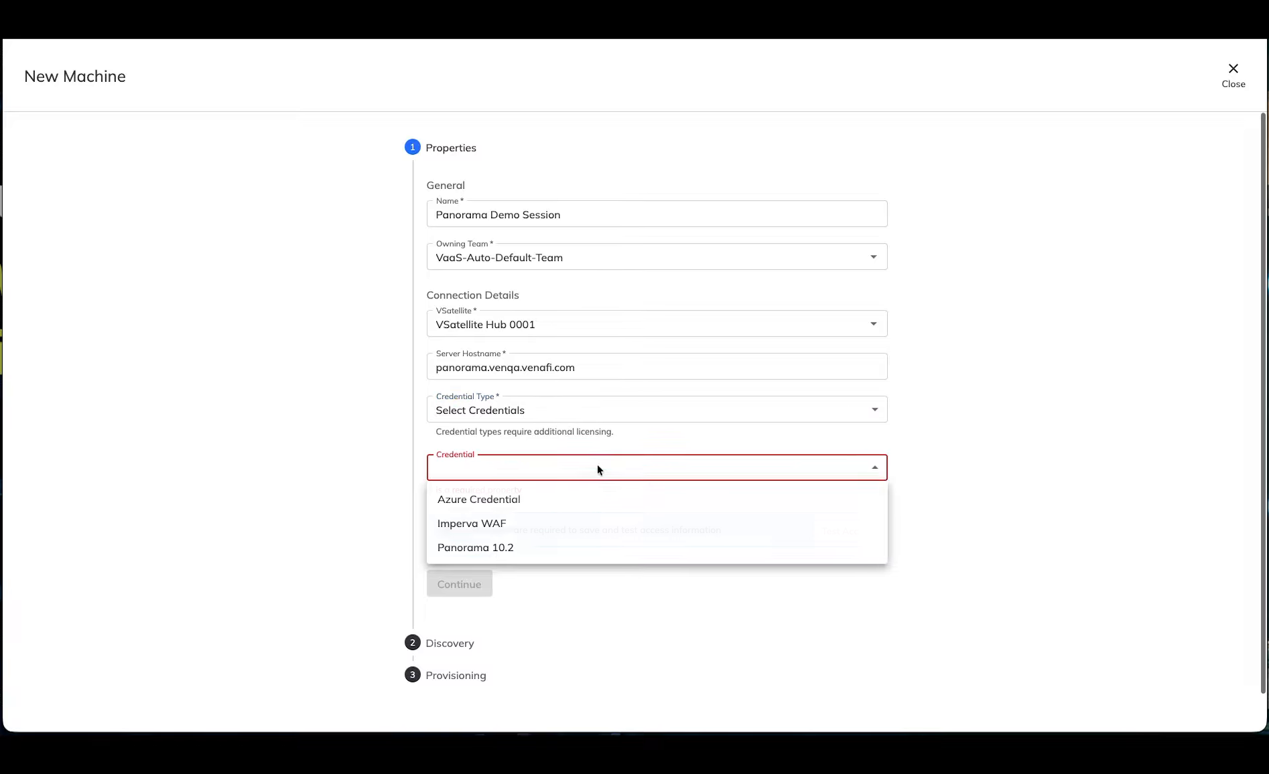
{"action": "left_click", "coordinate": [488, 548]}
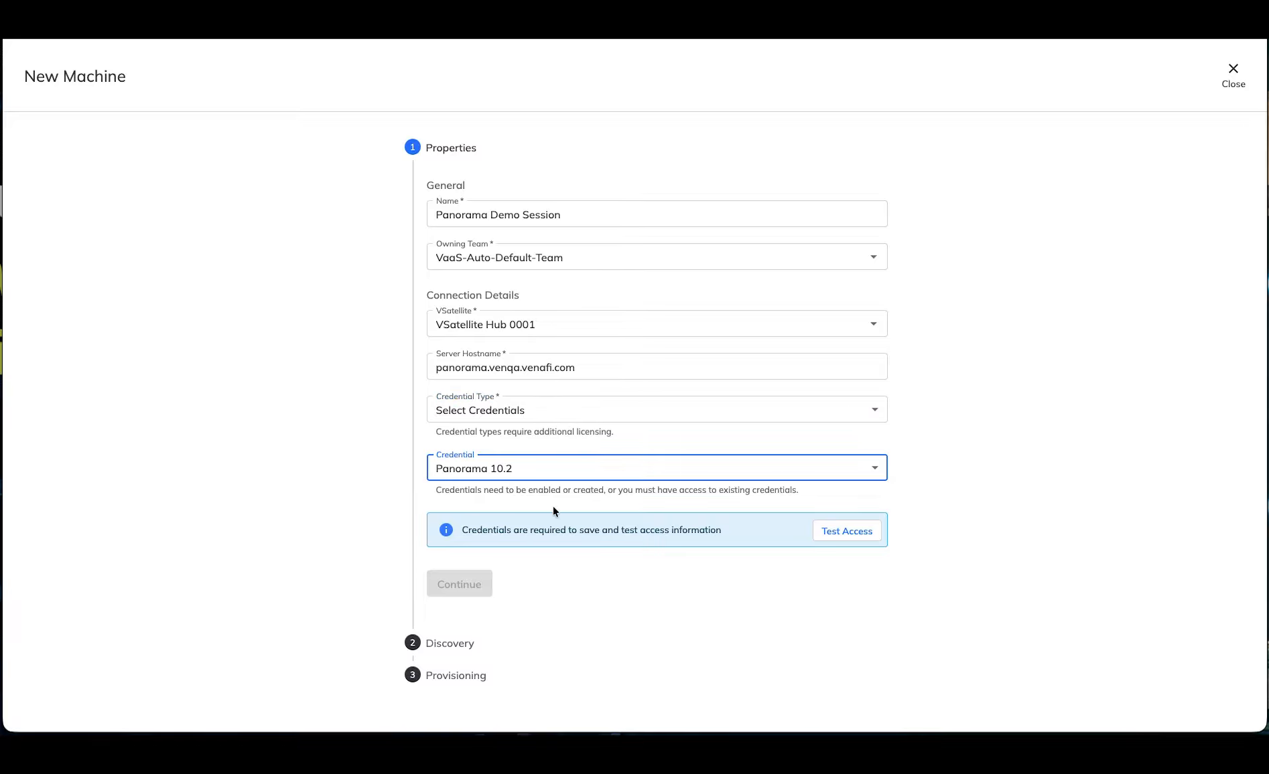
{"action": "left_click", "coordinate": [874, 534]}
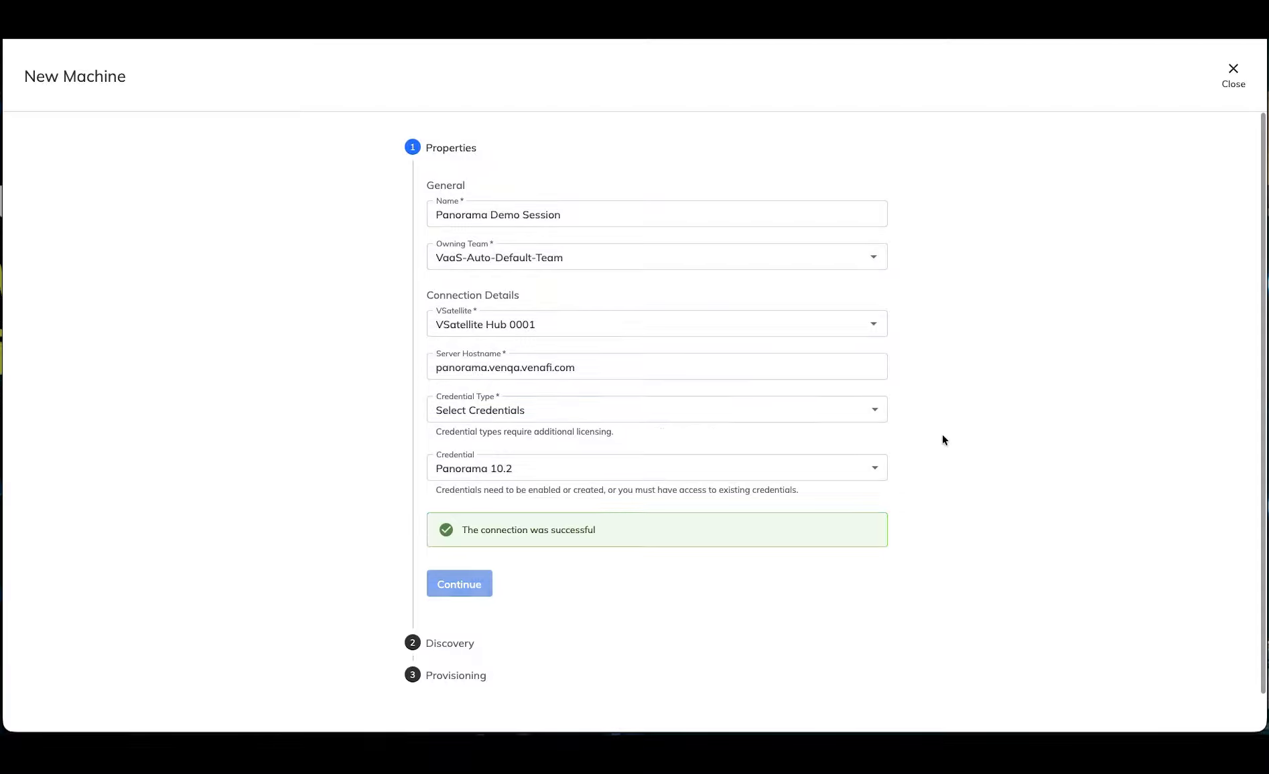
Step: Finish creating the machine, leaving the discovery and provisioning settings at their defaults
{"action": "left_click", "coordinate": [459, 583]}
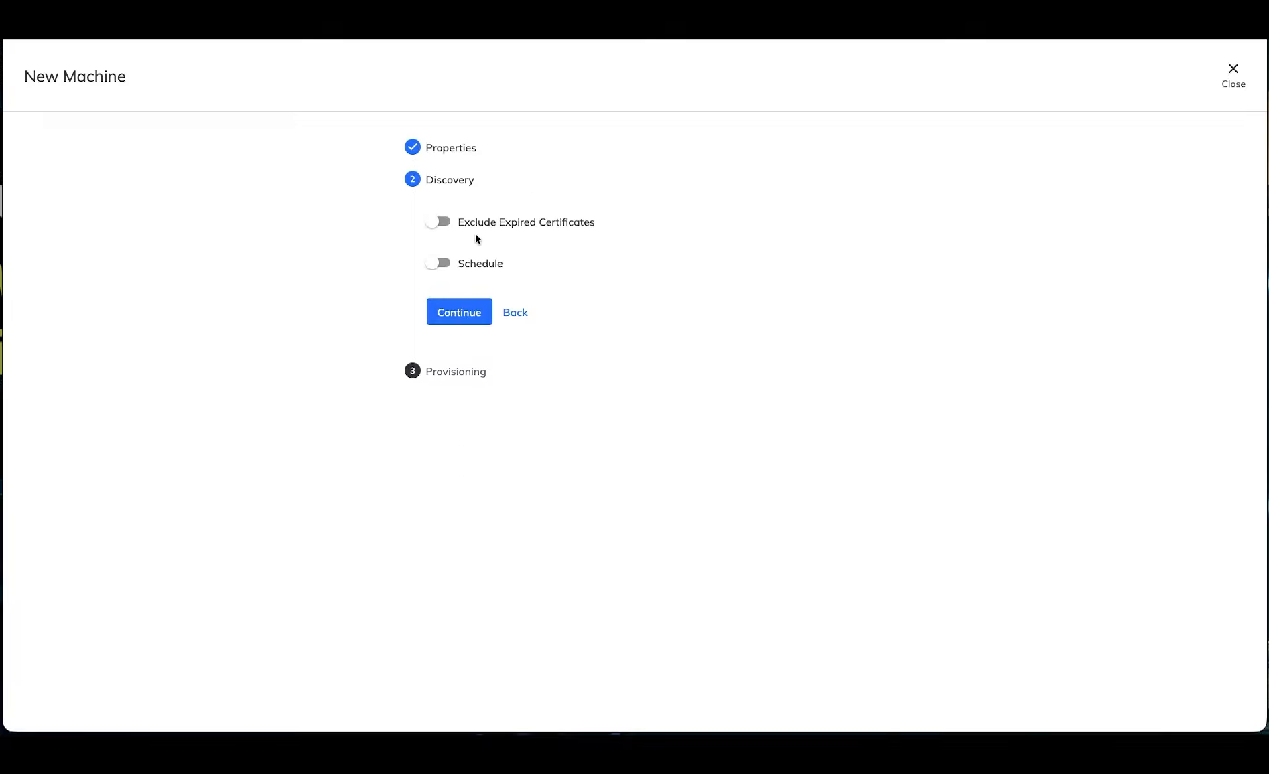
{"action": "left_click", "coordinate": [447, 315]}
{"action": "left_click", "coordinate": [451, 303]}
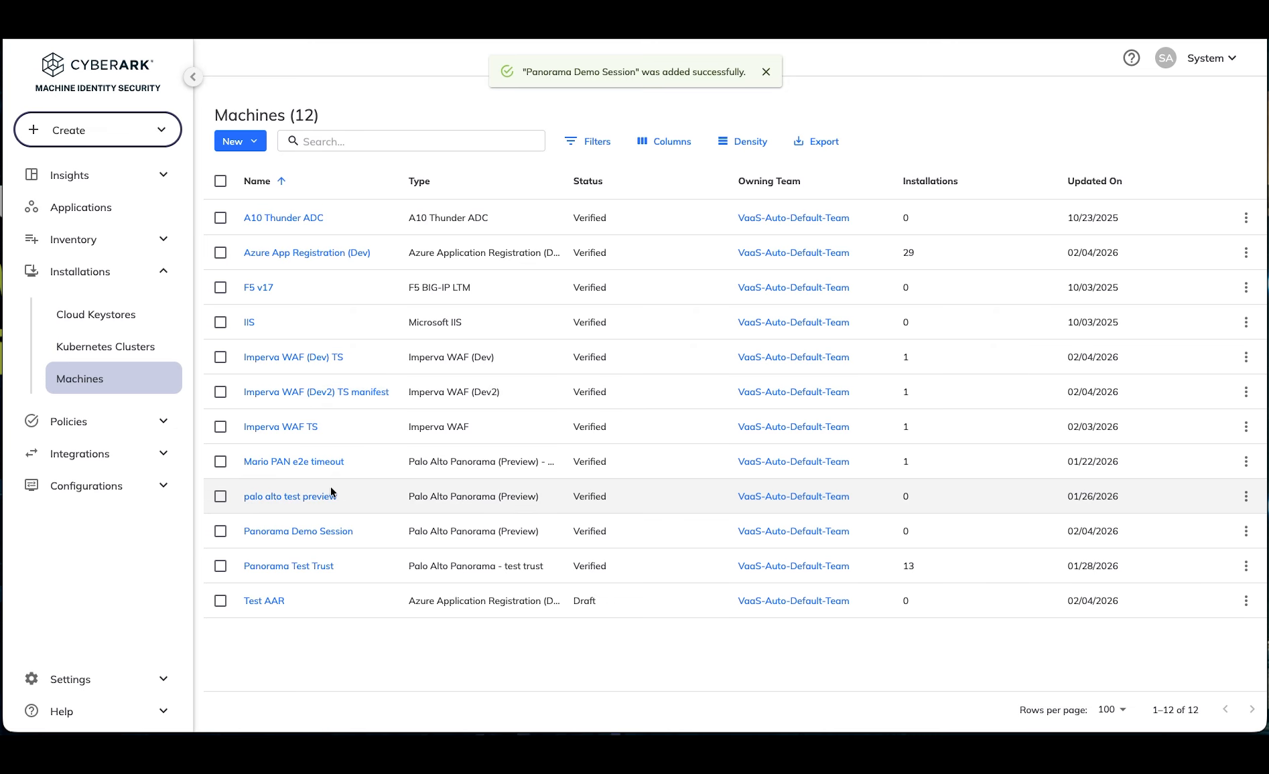
Step: Run discovery on the Panorama Demo Session machine and open its list of installations
{"action": "left_click", "coordinate": [296, 531]}
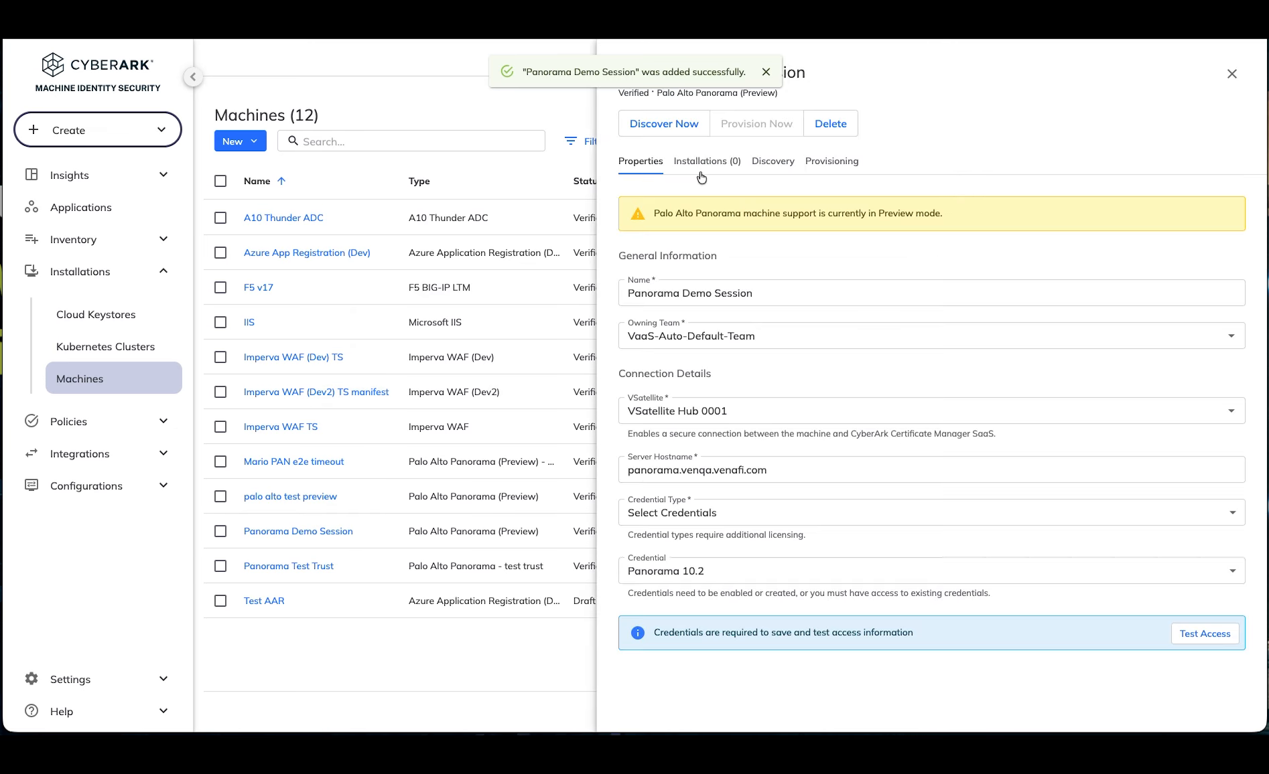
{"action": "left_click", "coordinate": [647, 124]}
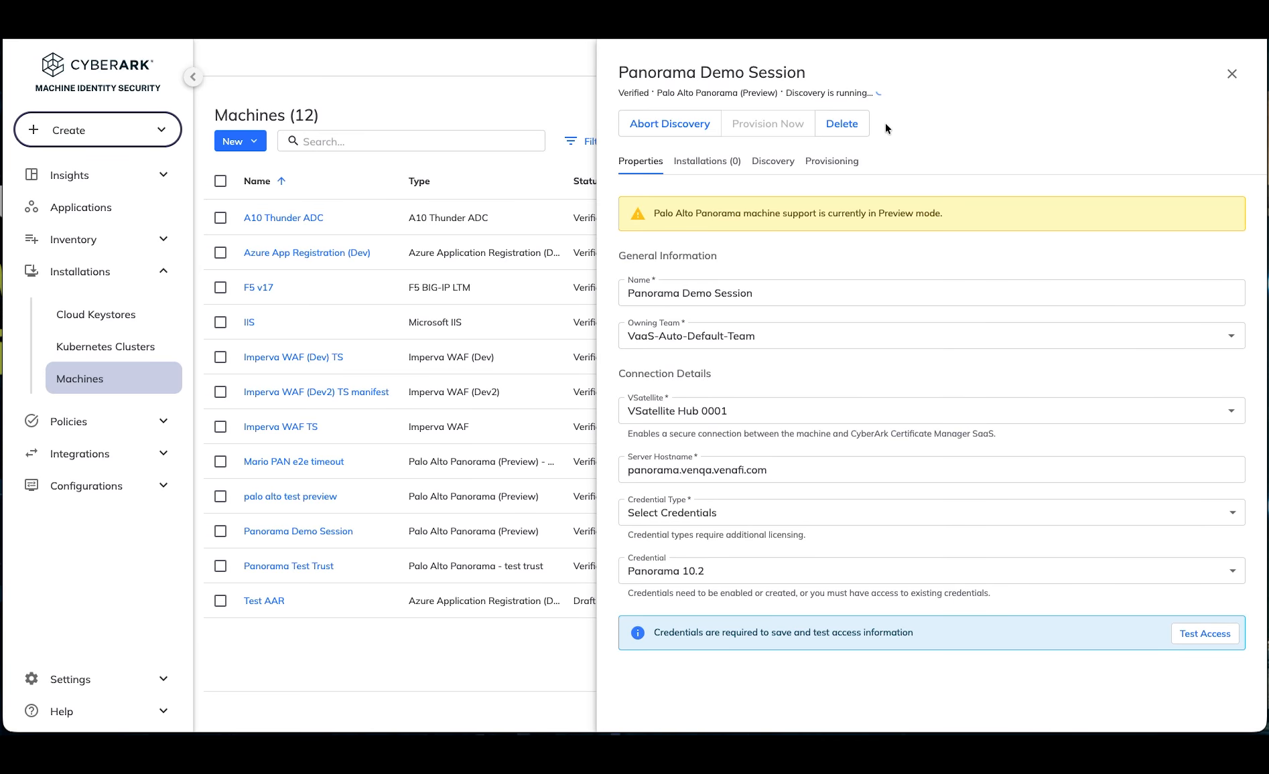
{"action": "left_click", "coordinate": [714, 166]}
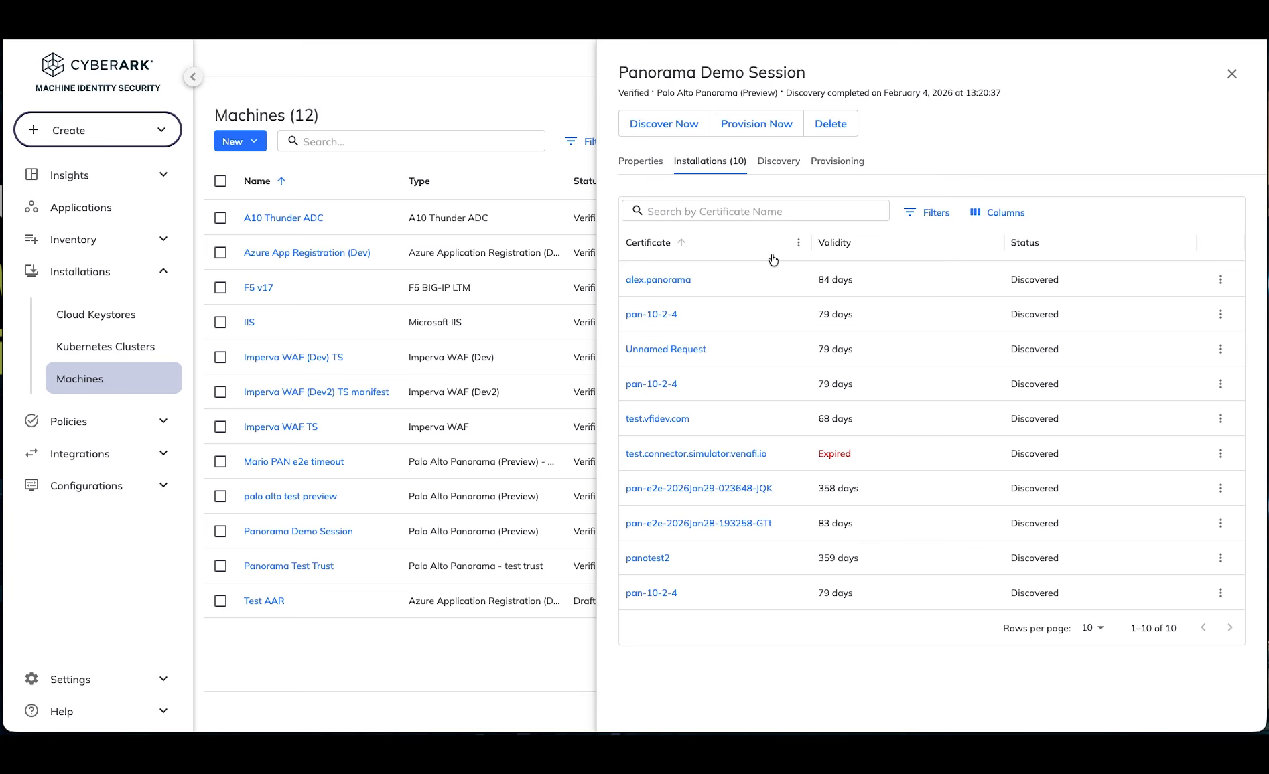
Step: Review the machine's provisioning settings, properties and installations, and close its details
{"action": "left_click", "coordinate": [847, 166]}
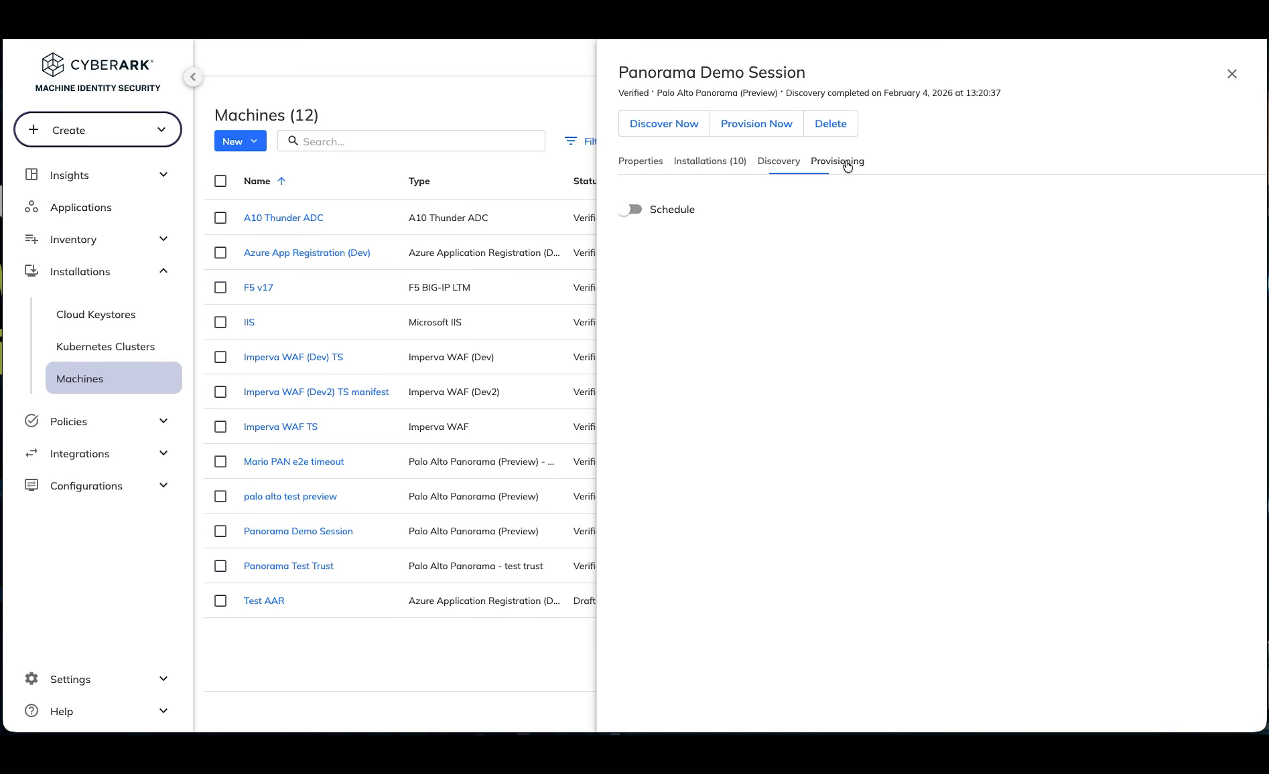
{"action": "left_click", "coordinate": [647, 166]}
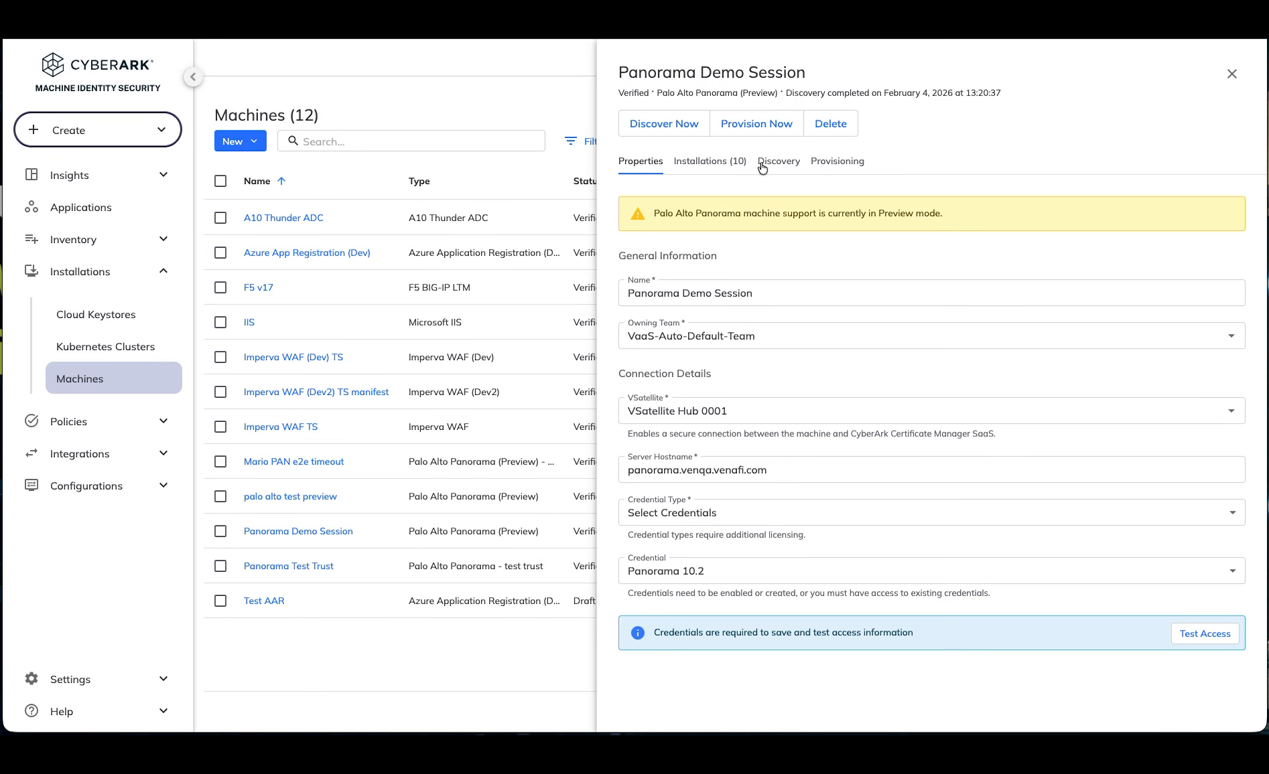
{"action": "left_click", "coordinate": [720, 162]}
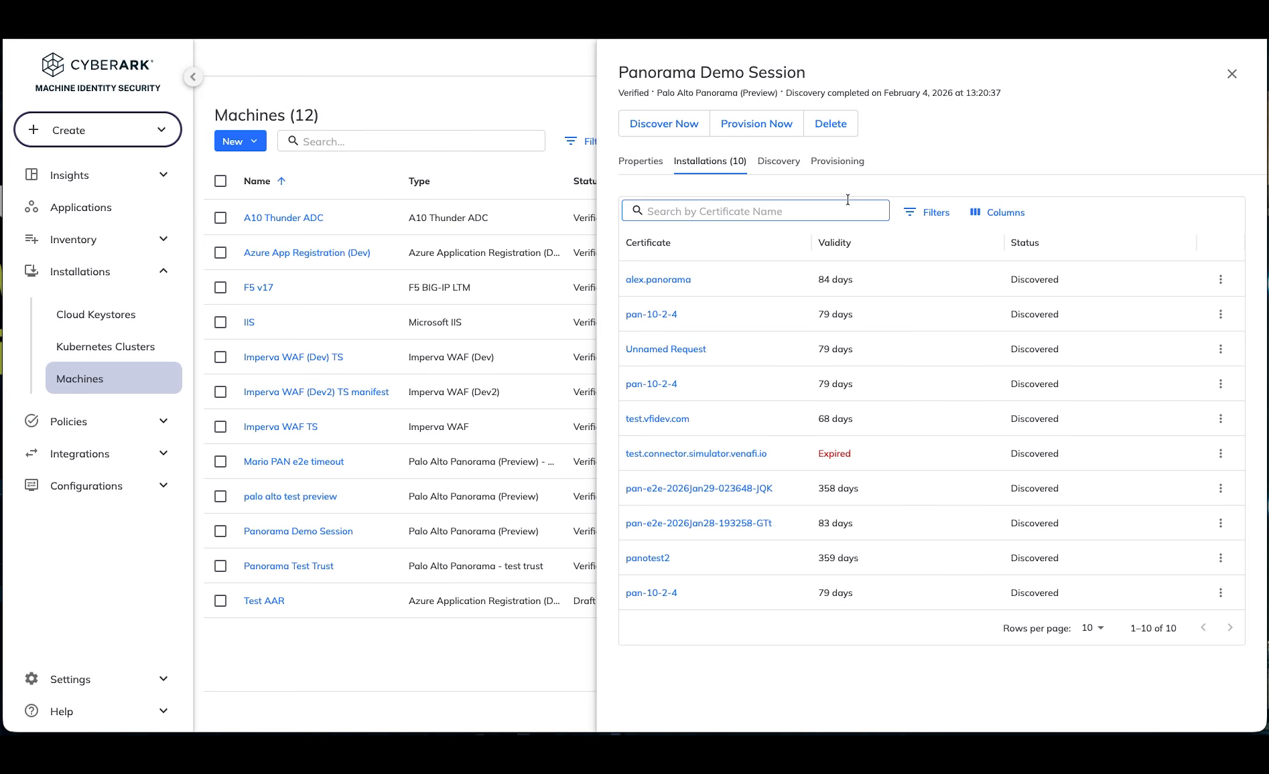
{"action": "left_click", "coordinate": [1232, 74]}
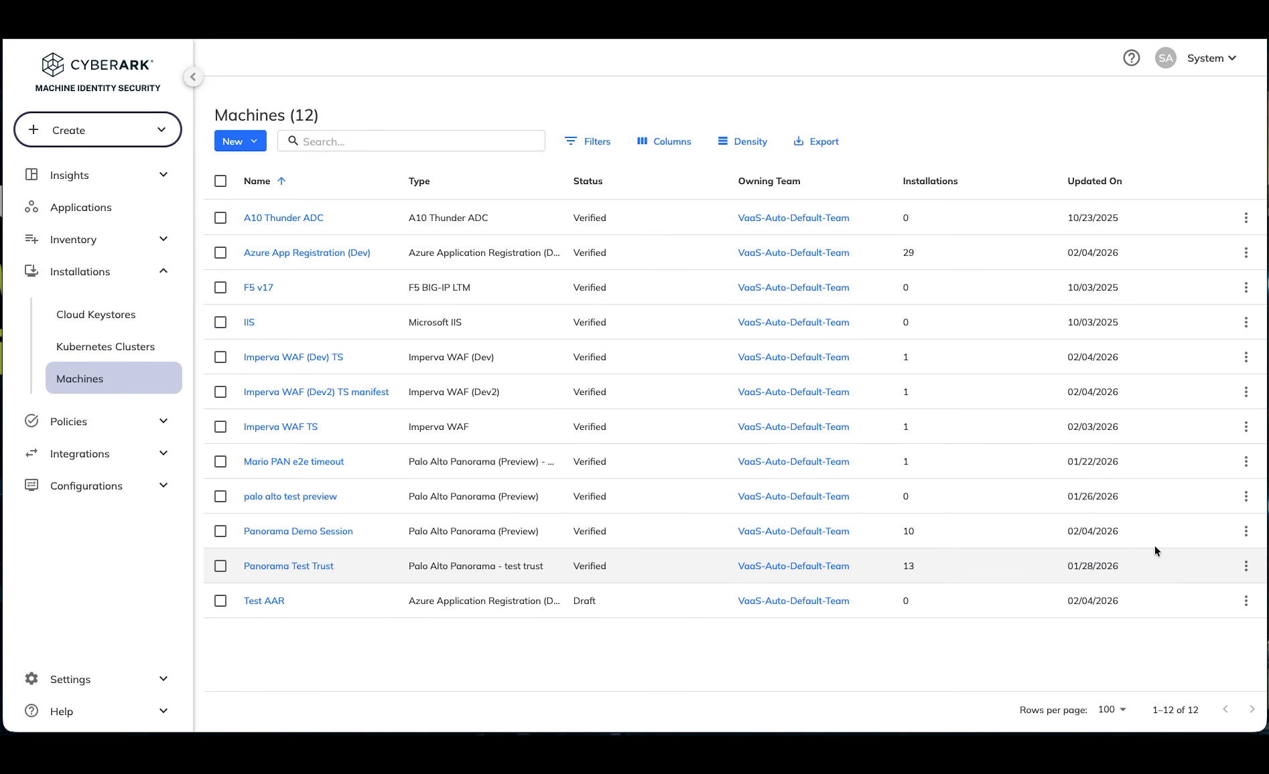
Step: Start provisioning a certificate to the Panorama Demo Session machine and select the demo.test.vfidev.com certificate
{"action": "left_click", "coordinate": [1246, 531]}
{"action": "left_click", "coordinate": [1219, 587]}
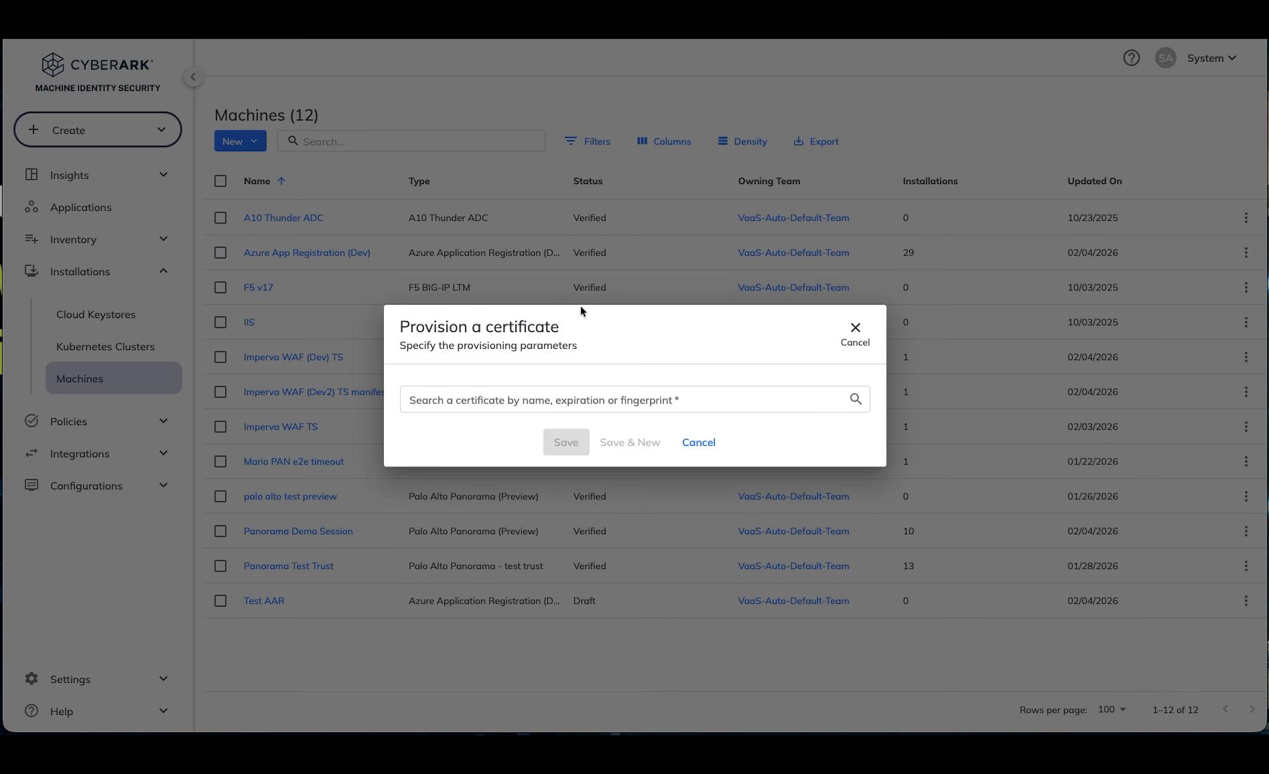
{"action": "left_click", "coordinate": [528, 400]}
{"action": "type", "text": "demo"}
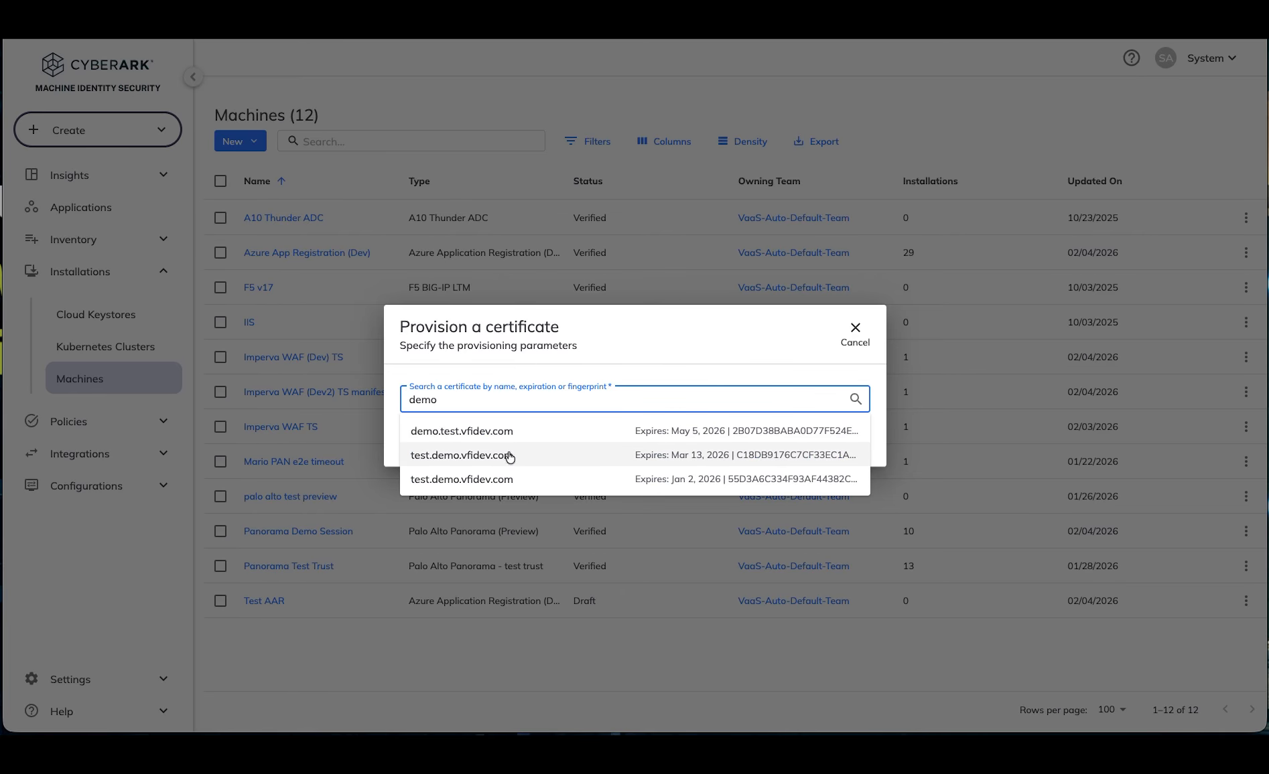
{"action": "left_click", "coordinate": [530, 432]}
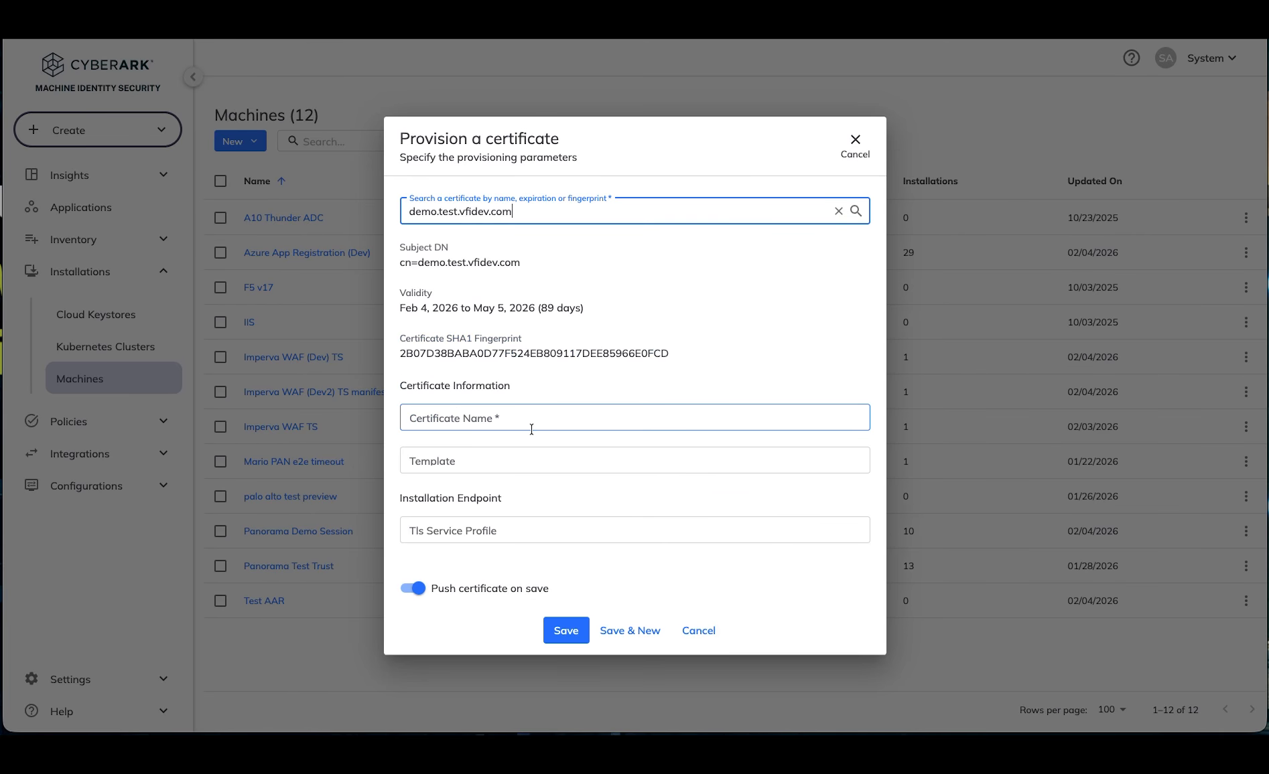
Step: Provision the certificate as demo-cert with template testtemplate1 and TLS service profile pan-10-2-4-service-profile, and save it
{"action": "left_click", "coordinate": [477, 419]}
{"action": "type", "text": "dem,"}
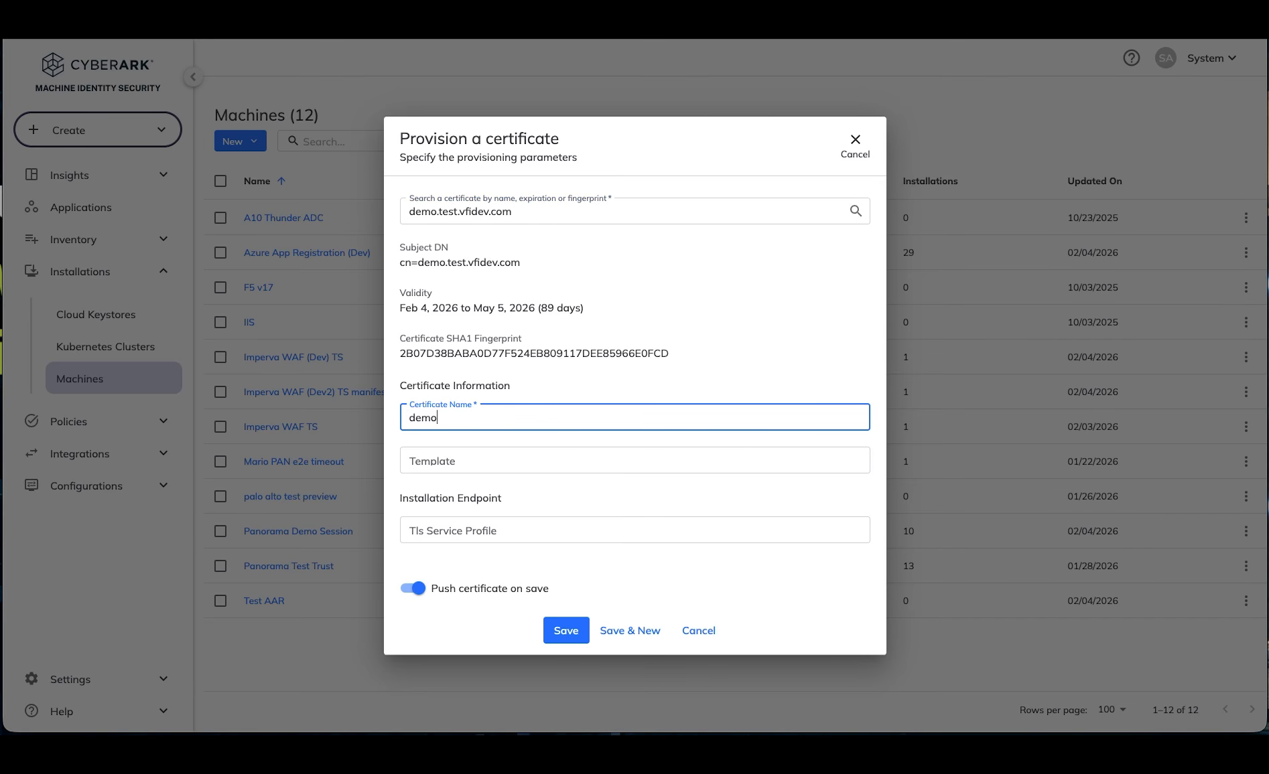
{"action": "type", "text": "o-cert"}
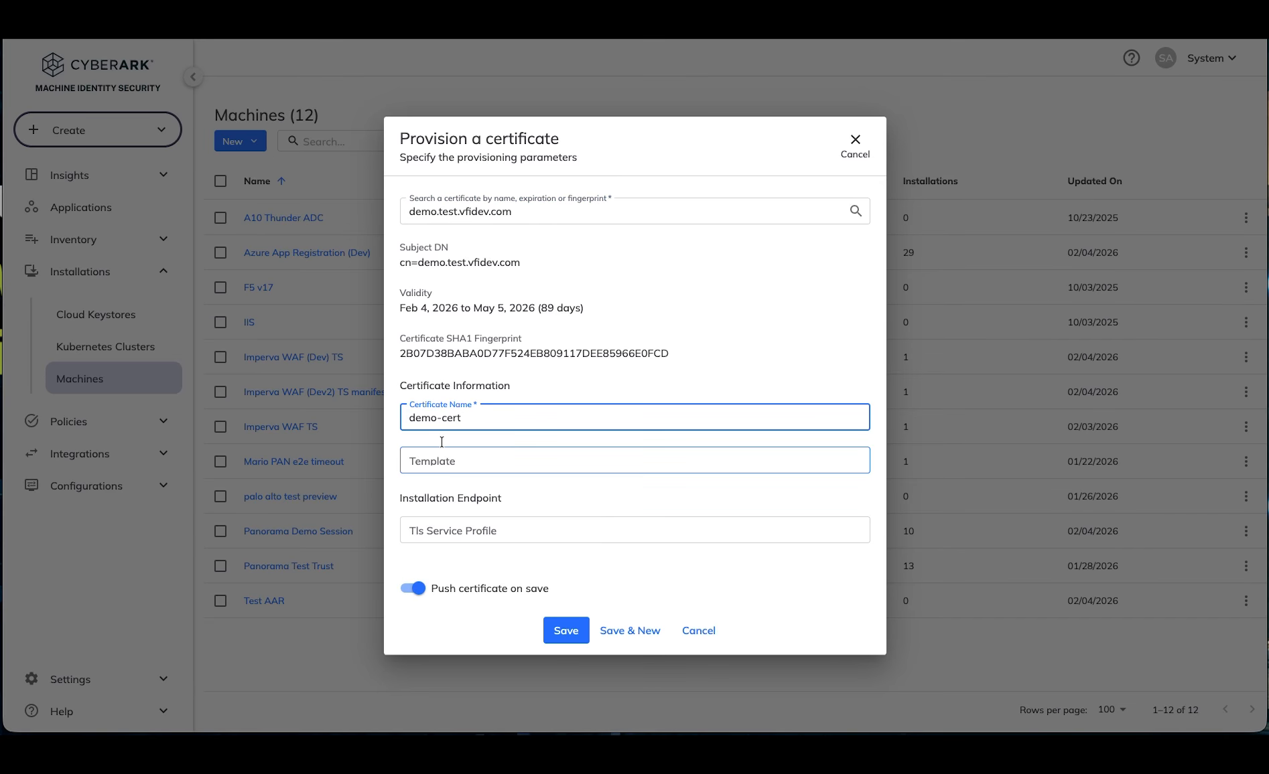
{"action": "left_click", "coordinate": [440, 471]}
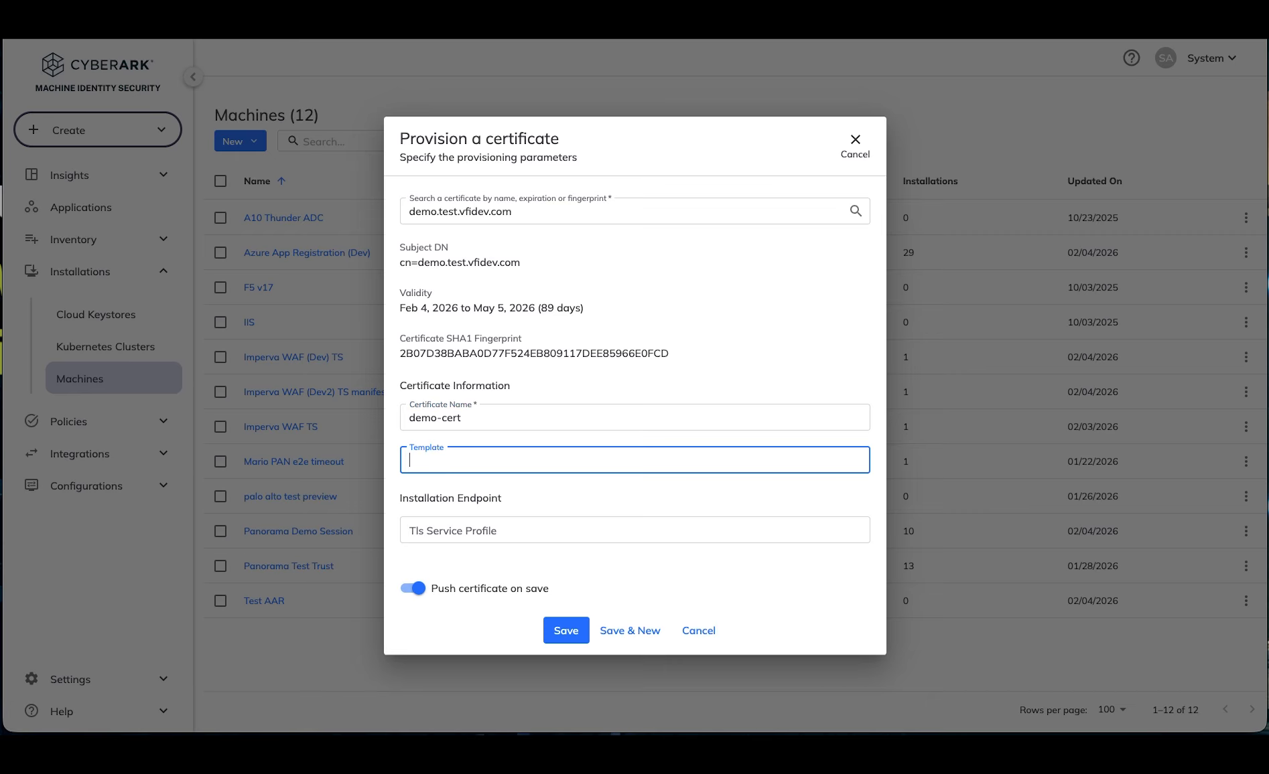
{"action": "left_click", "coordinate": [434, 462]}
{"action": "type", "text": "testtemplate1"}
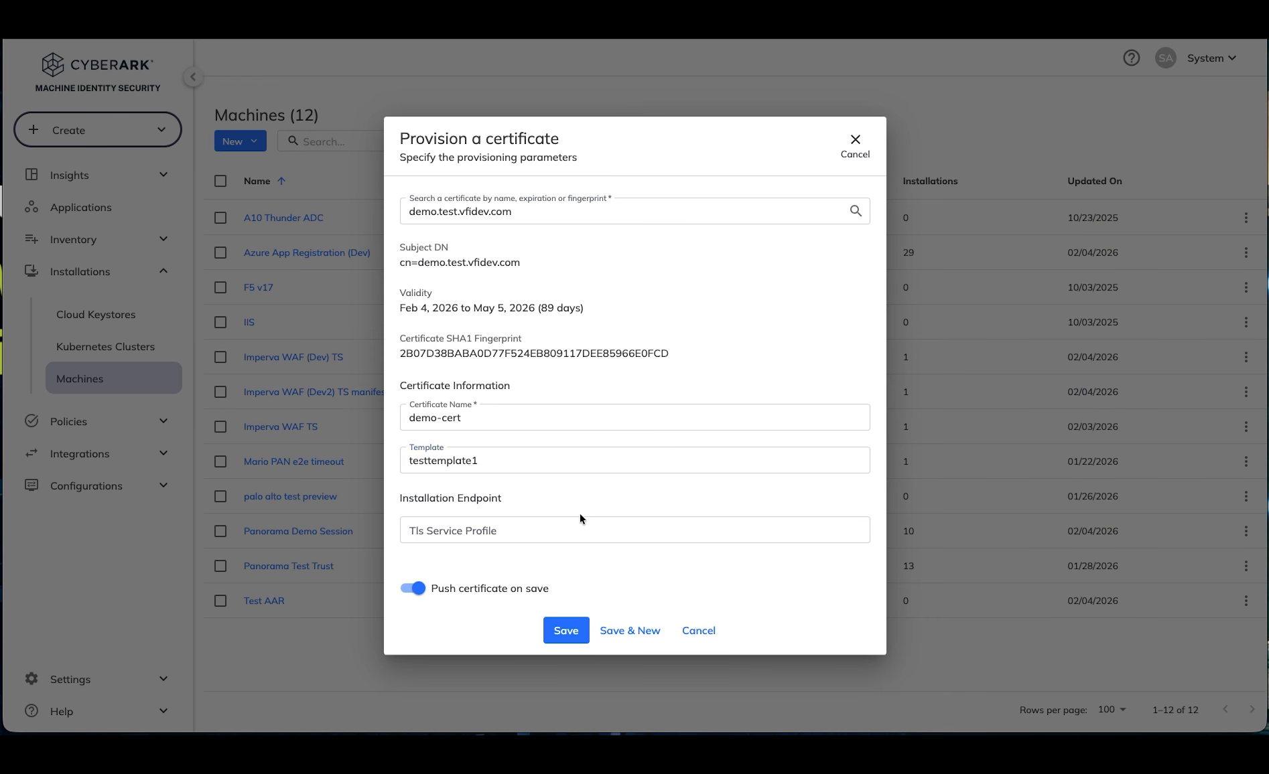
{"action": "left_click", "coordinate": [533, 530]}
{"action": "type", "text": "pan-10-2-4-service-profile"}
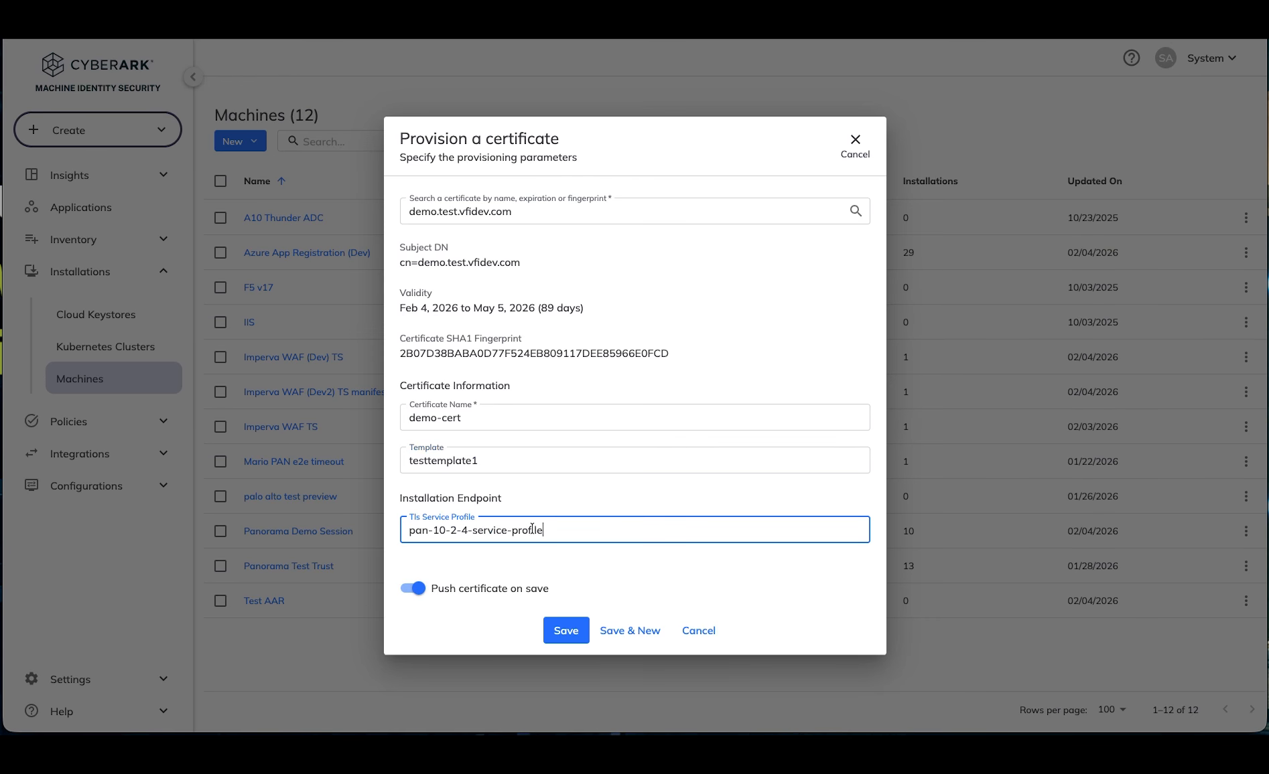
{"action": "left_click", "coordinate": [571, 635]}
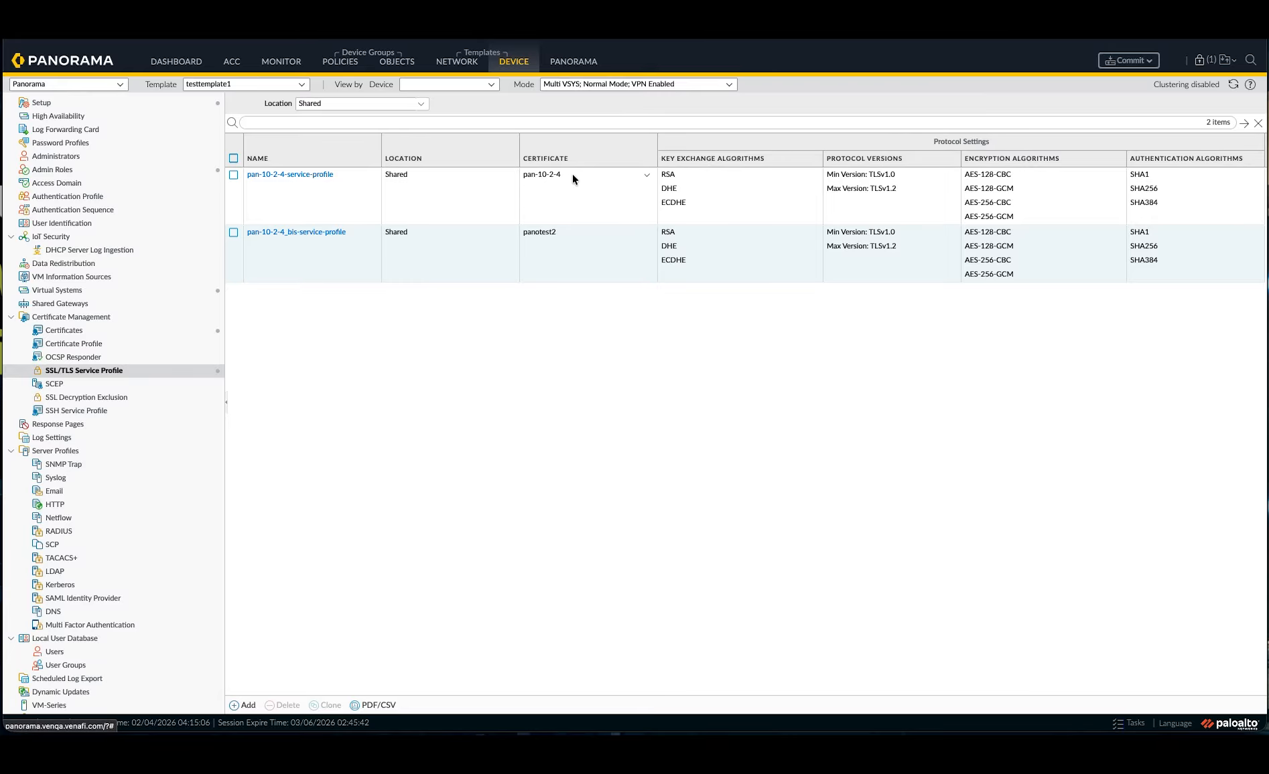
Step: Switch to Panorama, inspect the configuration locks during the SSL/TLS service profile update, and open the device certificates
{"action": "left_click", "coordinate": [1200, 61]}
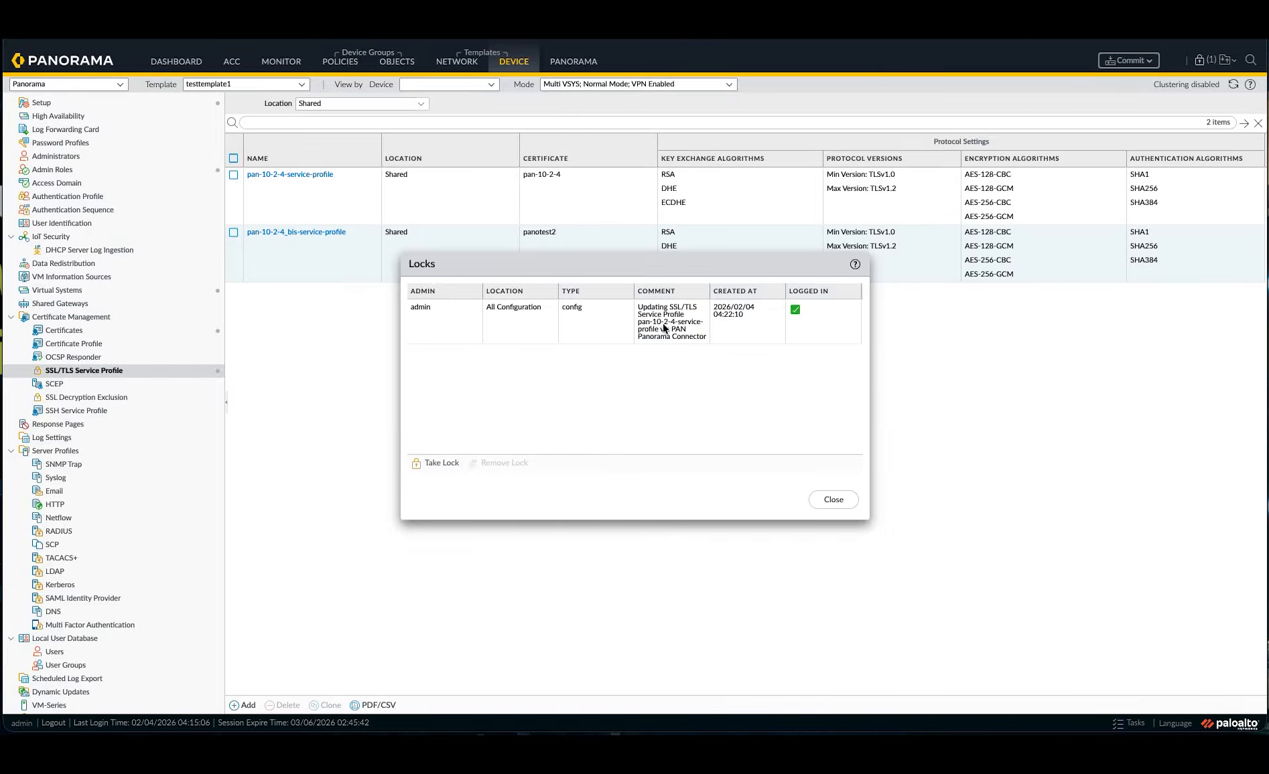
{"action": "left_click", "coordinate": [113, 333]}
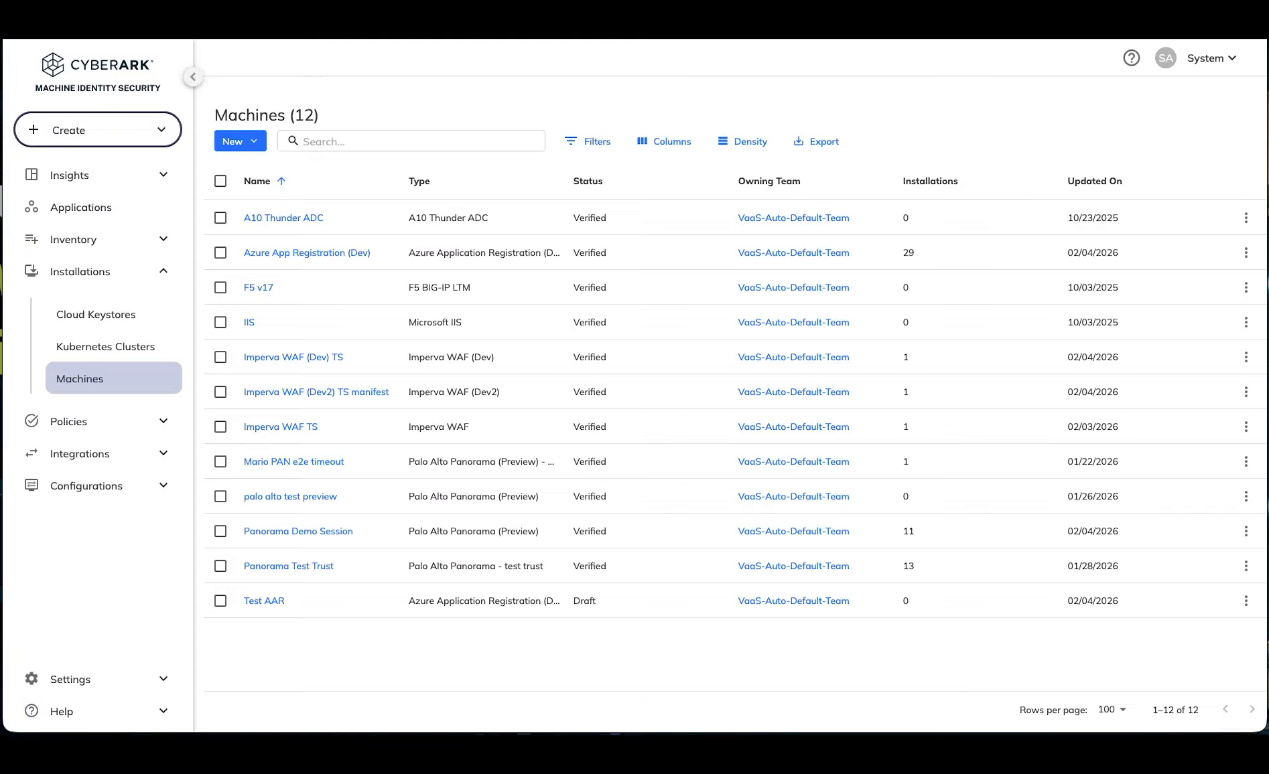
Step: Switch back to CyberArk and check the demo.test.vfidev.com installation status on the Panorama Demo Session machine
{"action": "left_click", "coordinate": [276, 533]}
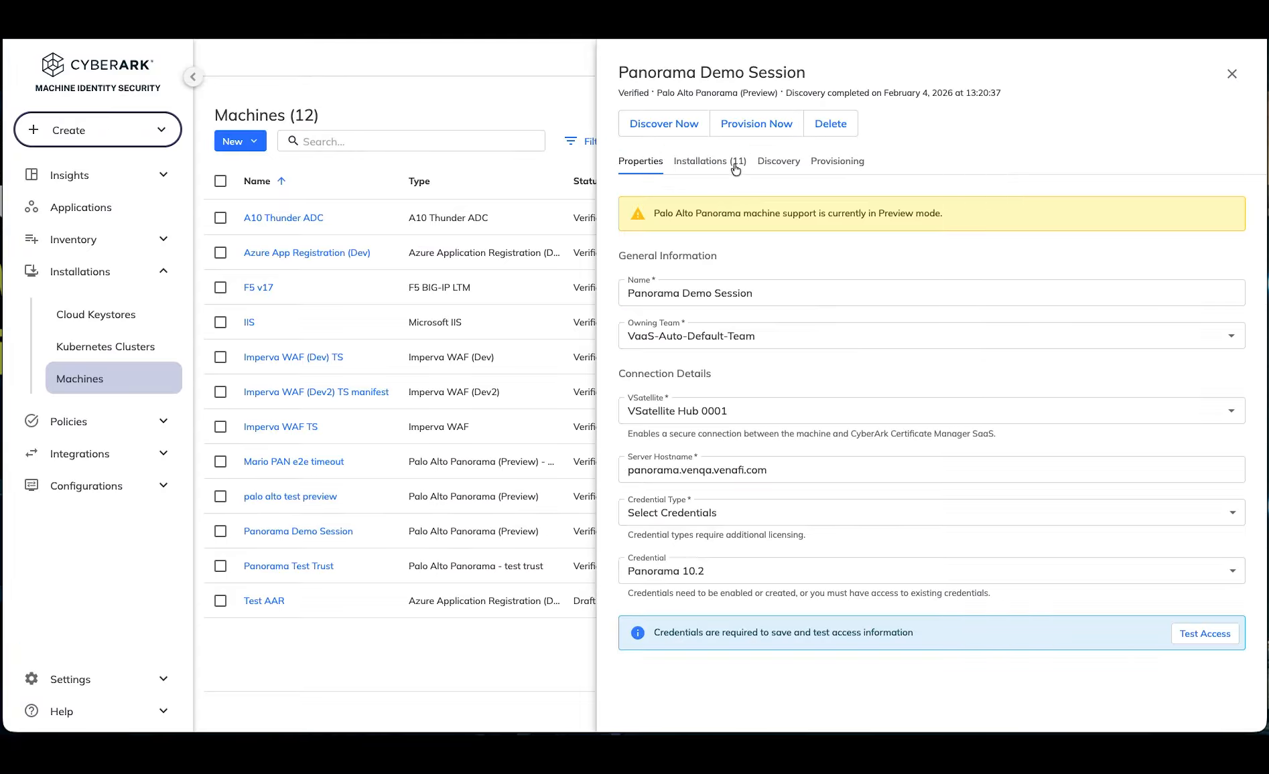
{"action": "left_click", "coordinate": [729, 162]}
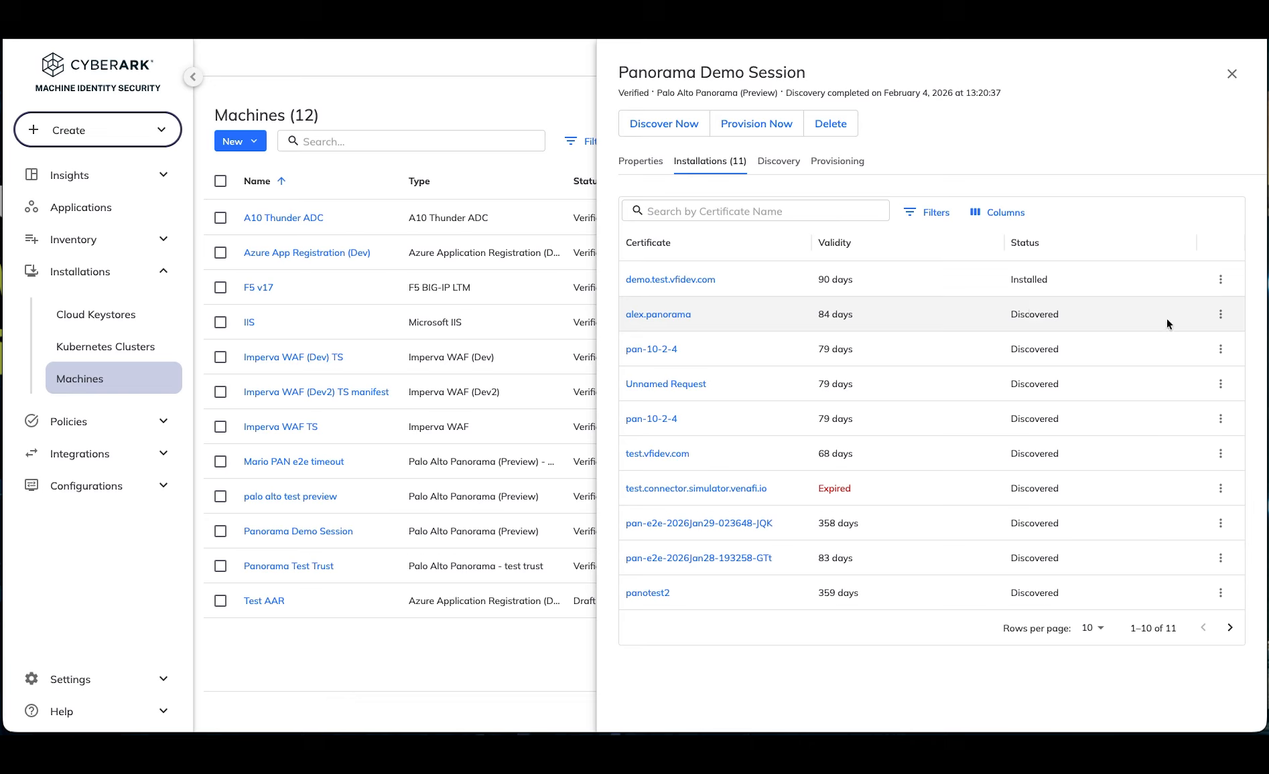
{"action": "double_click", "coordinate": [1028, 280]}
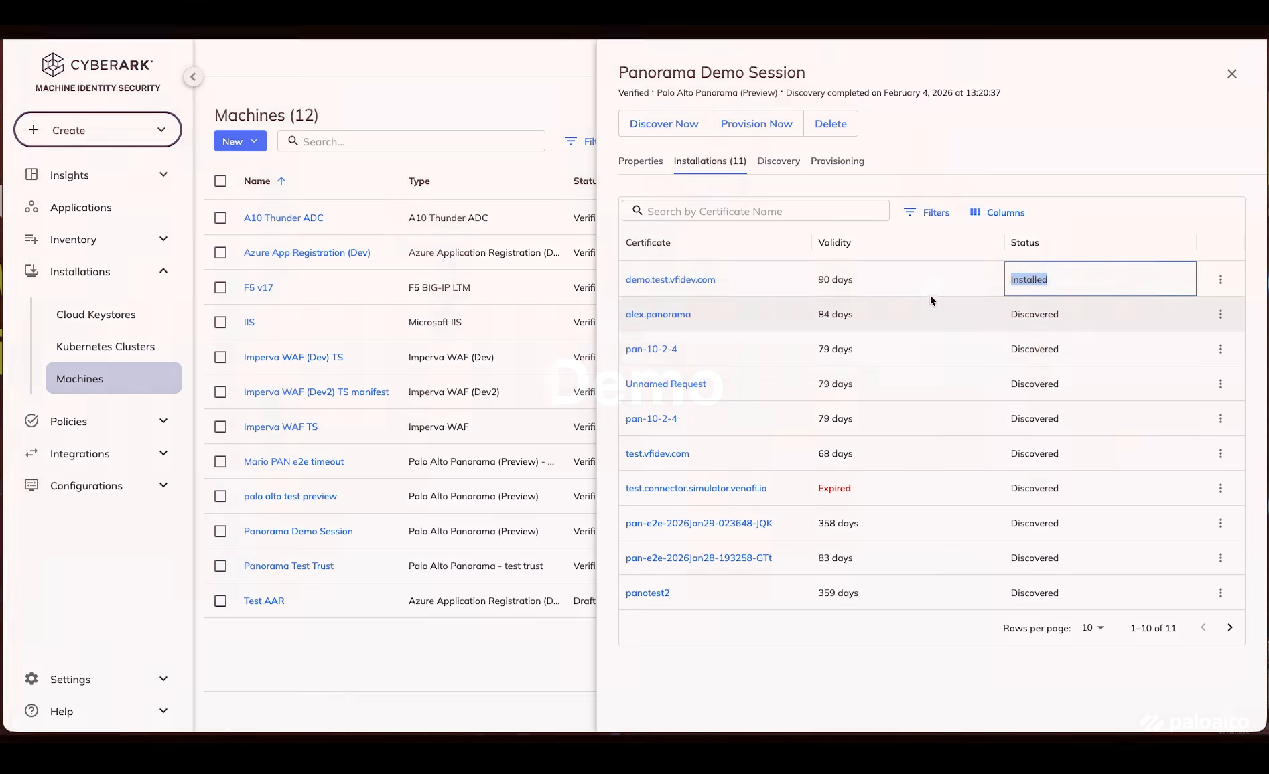